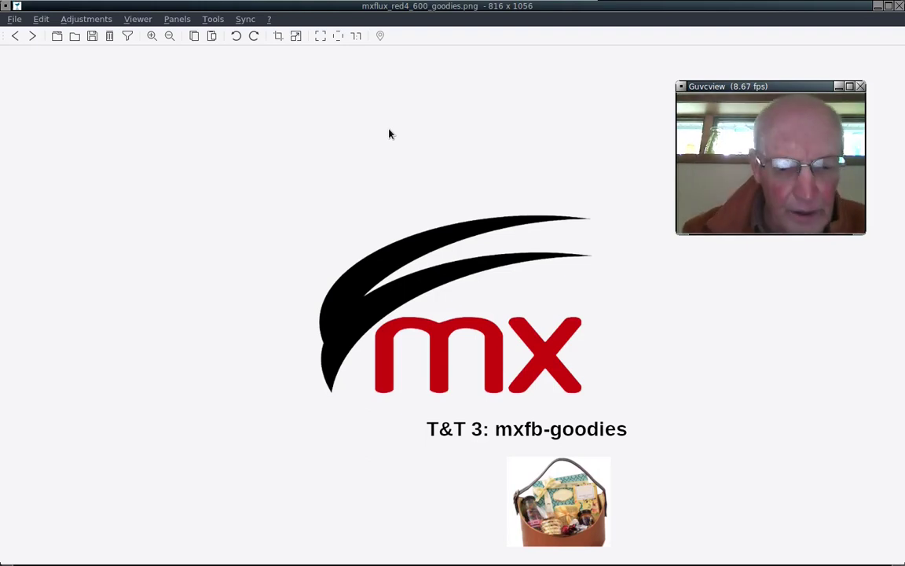
- Check the package policy of mxfb-goodies with apt in the drop-down terminal, and hide the terminal again
key("F4")
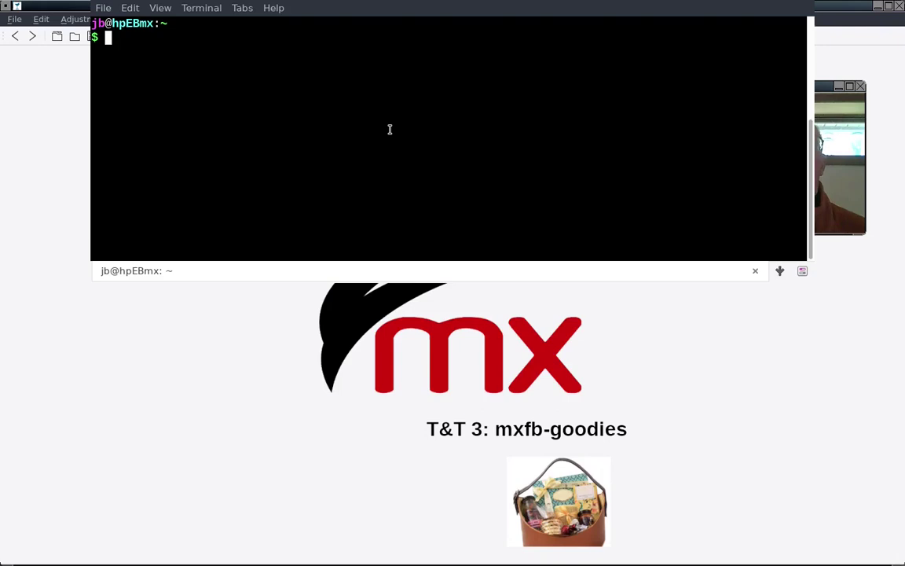
type("apt policy mxfb-goodies")
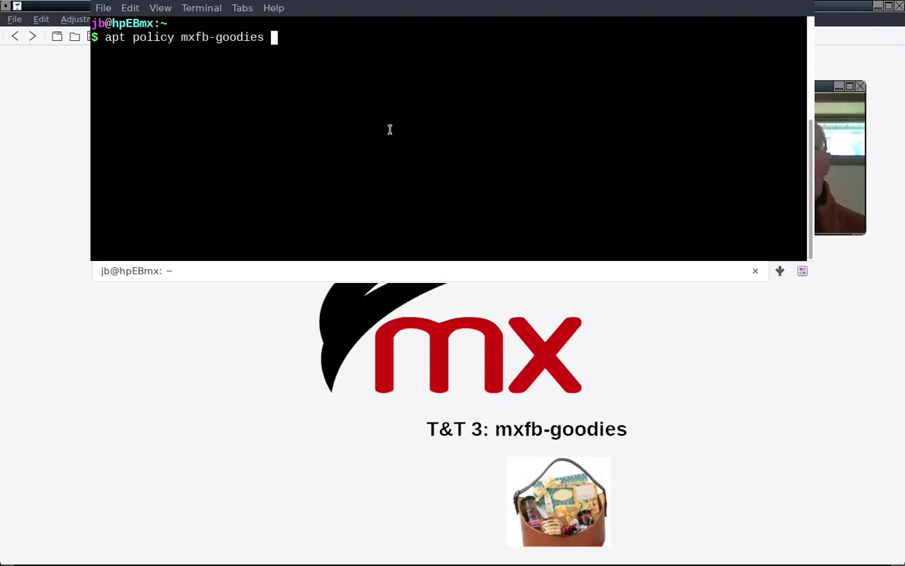
key("Return")
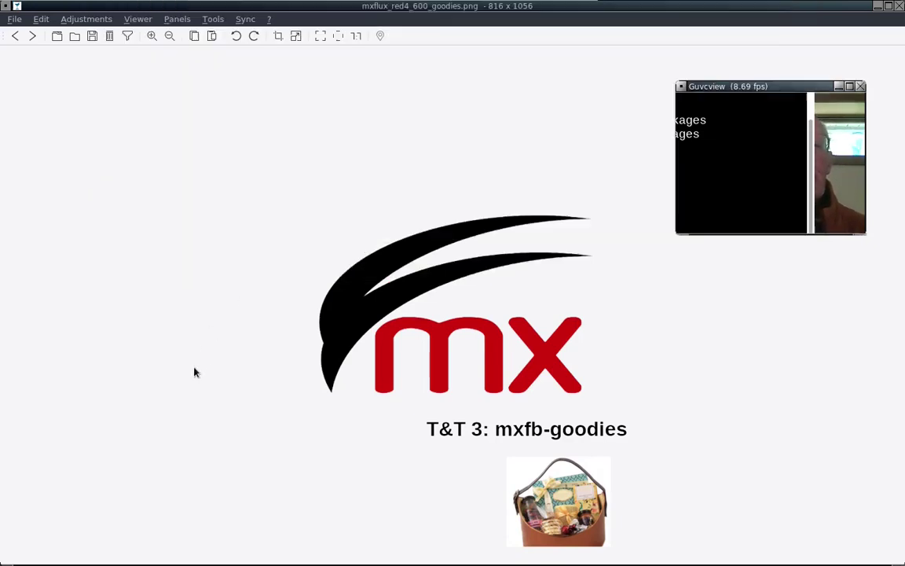
left_click(196, 369)
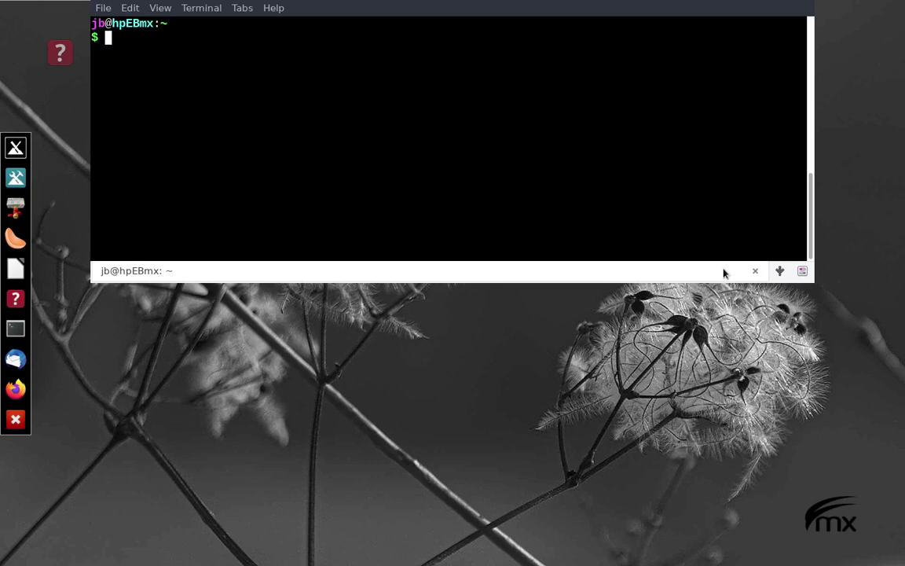
type("sudo apt i")
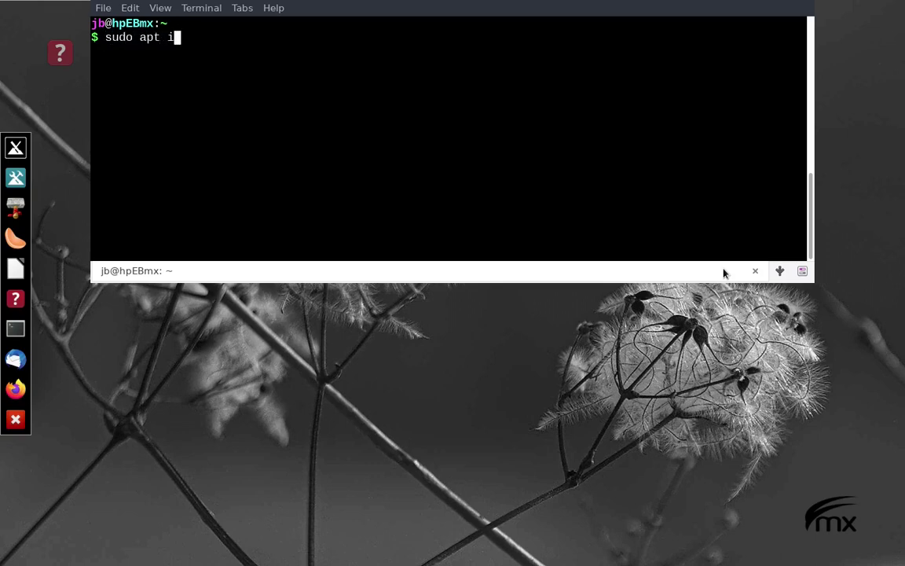
type("nstall mxfb")
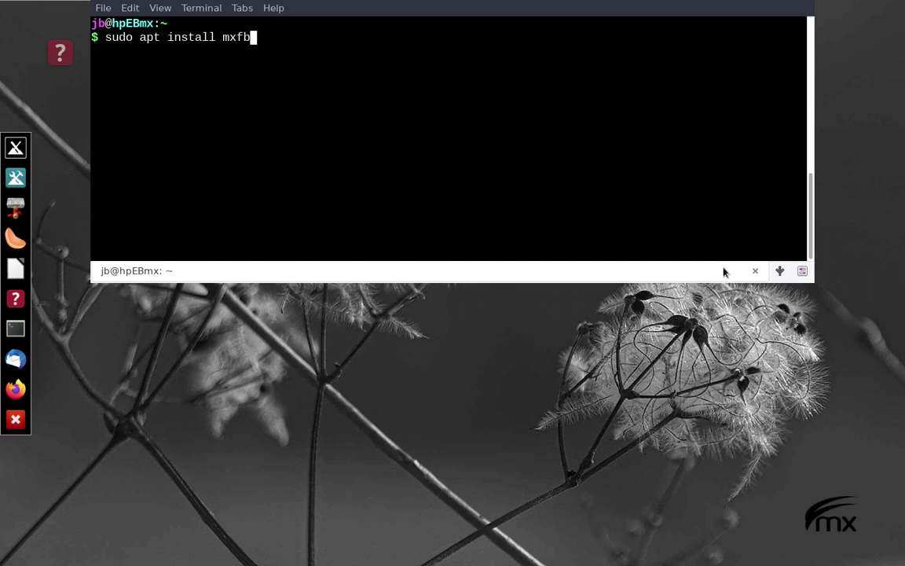
type("-g")
key("Tab")
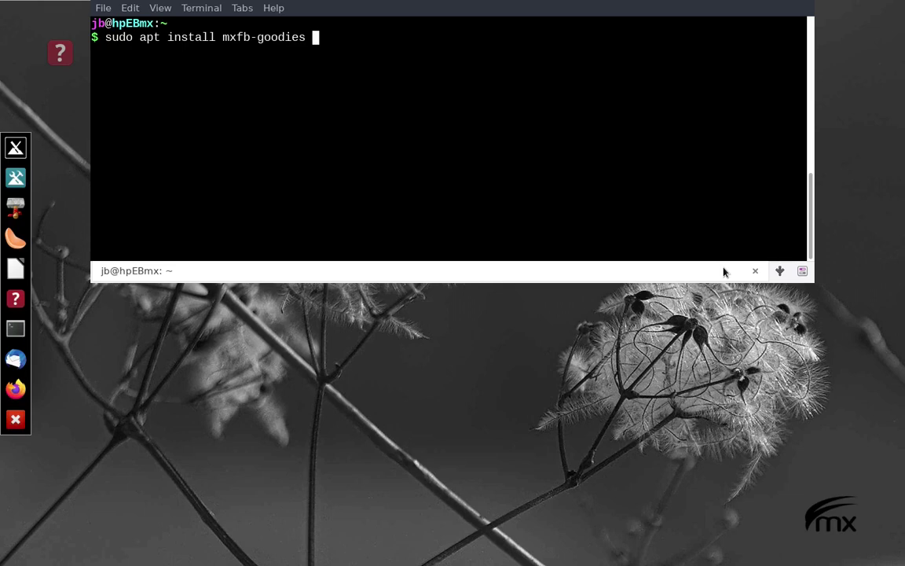
key("ctrl+c")
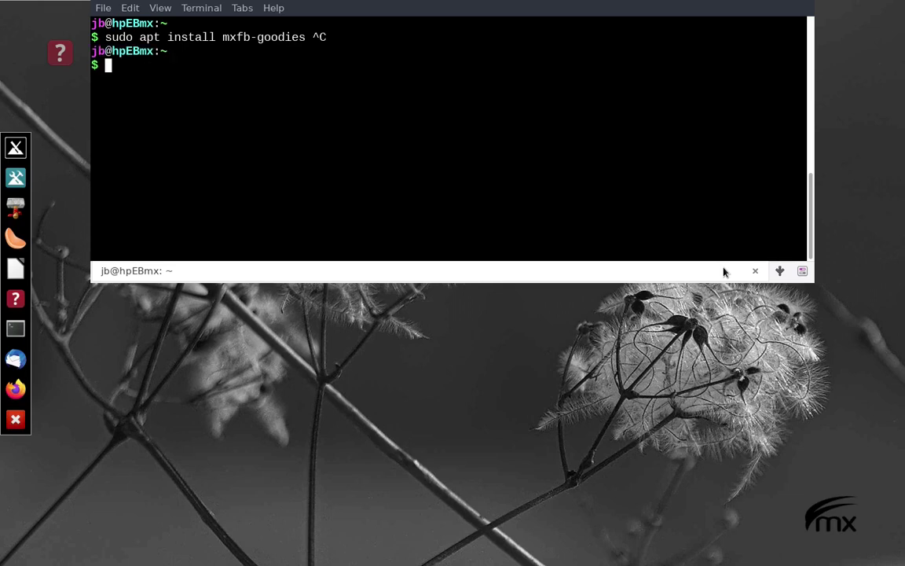
- Hide the drop-down terminal and turn off further network disconnection notifications
key("F4")
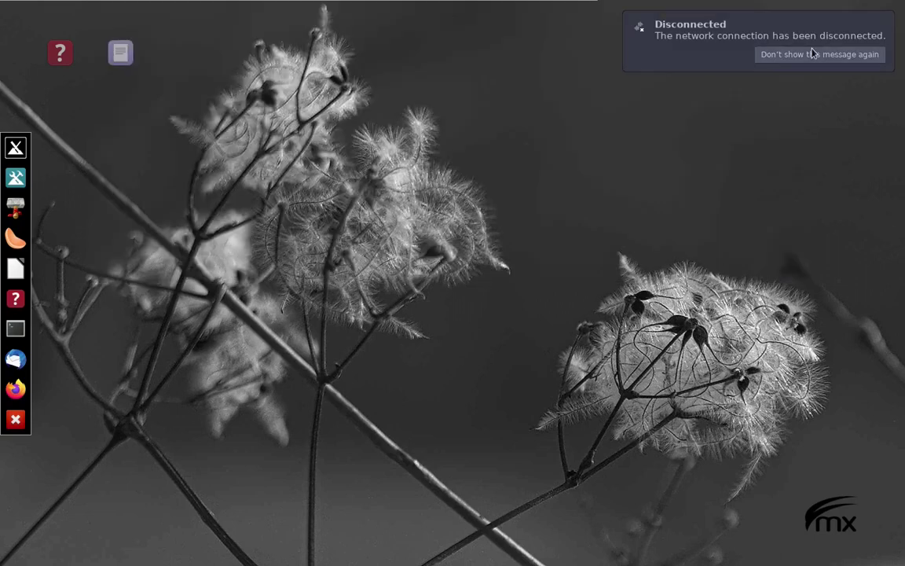
left_click(772, 53)
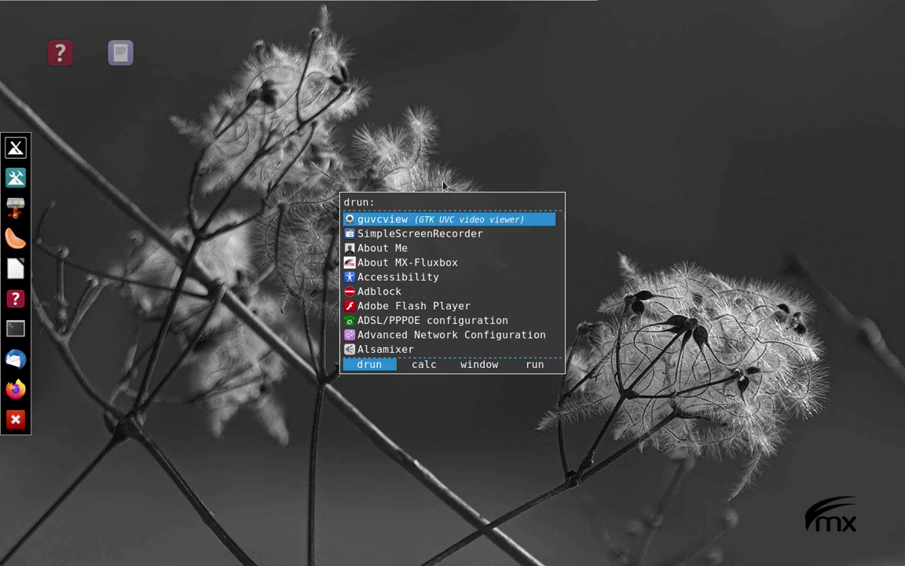
- Run the mxfb-tiles script from the launcher's run mode and approve backing up the keys file and installing the tiling commands
left_click(532, 366)
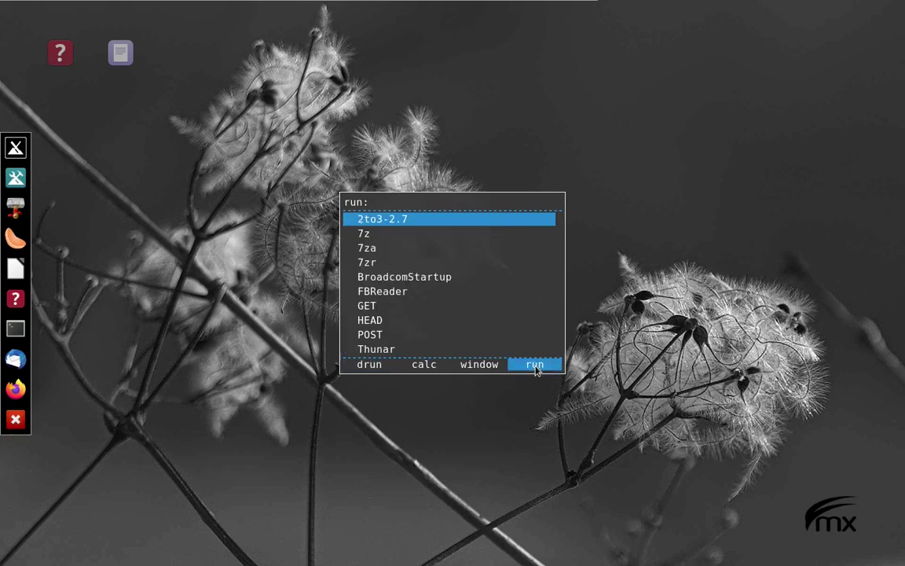
type("mxfb")
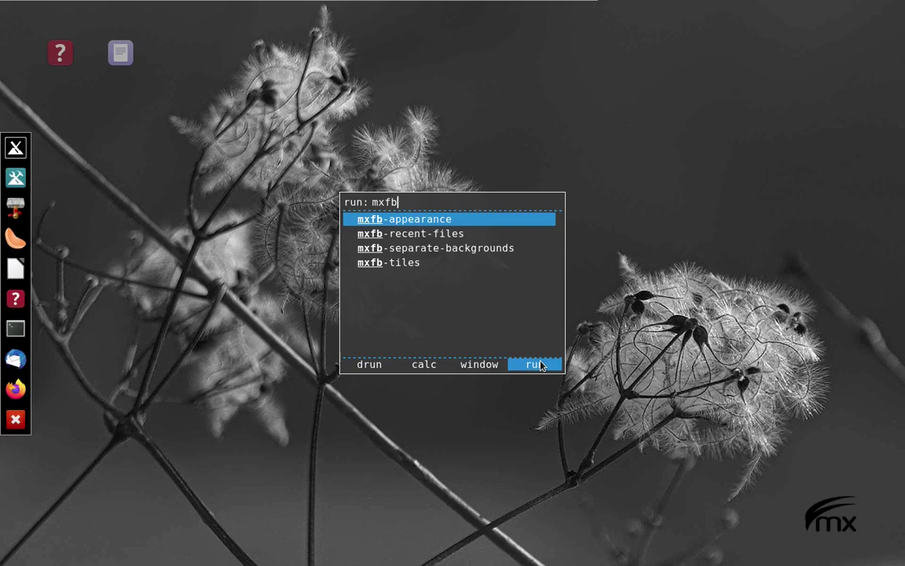
key("Down")
key("Down")
key("Down")
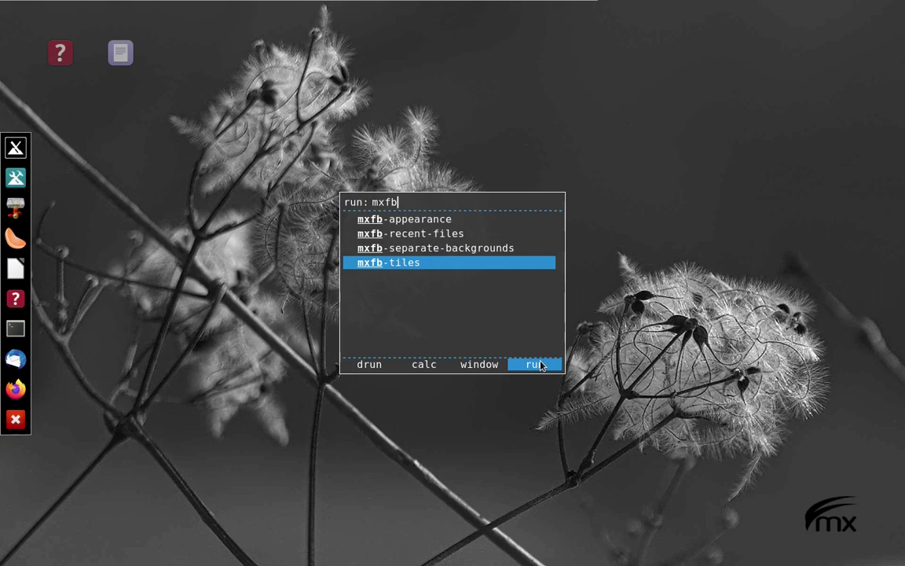
key("Return")
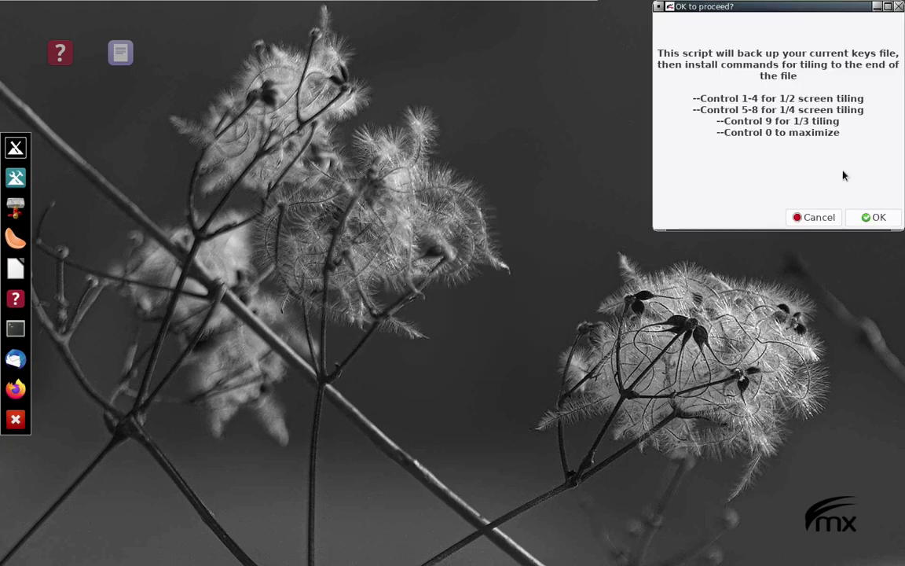
left_click_drag(717, 8, 449, 119)
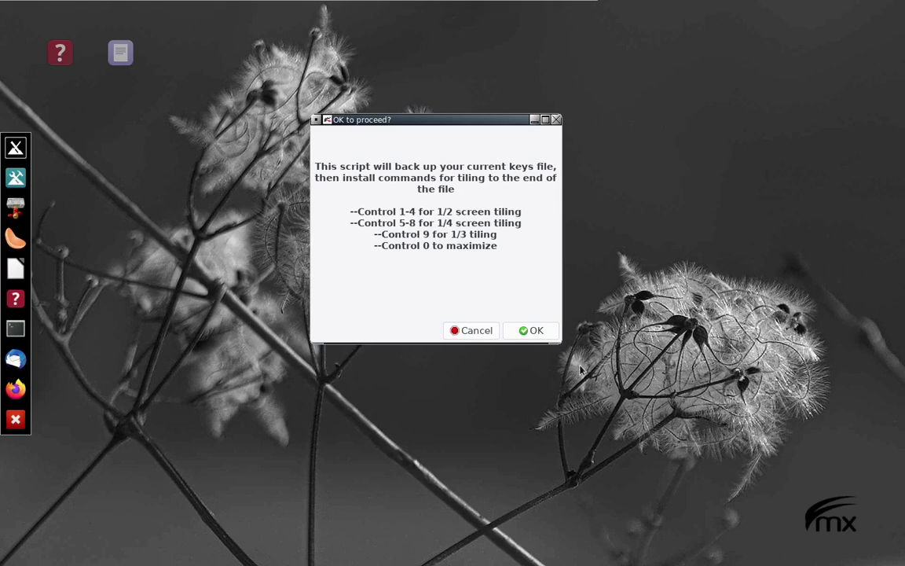
left_click(528, 331)
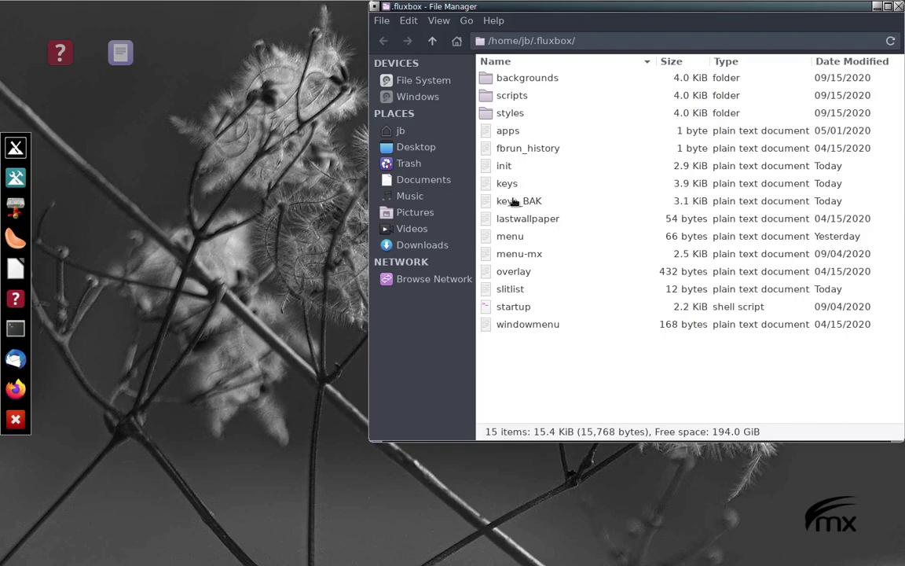
- Open the keys file in the .fluxbox folder, review its contents down to the end and close it
left_click(513, 201)
left_click(507, 186)
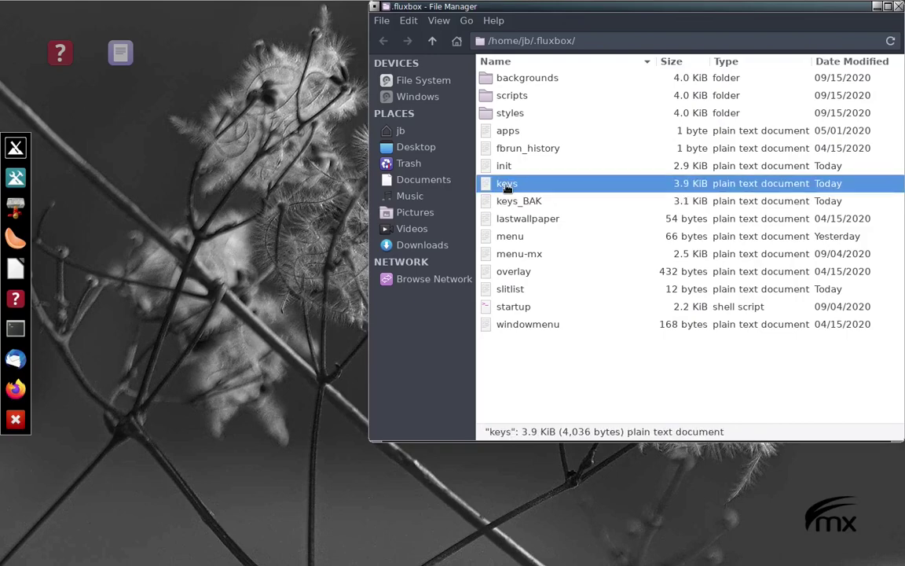
double_click(507, 185)
scroll(404, 268, "down", 15)
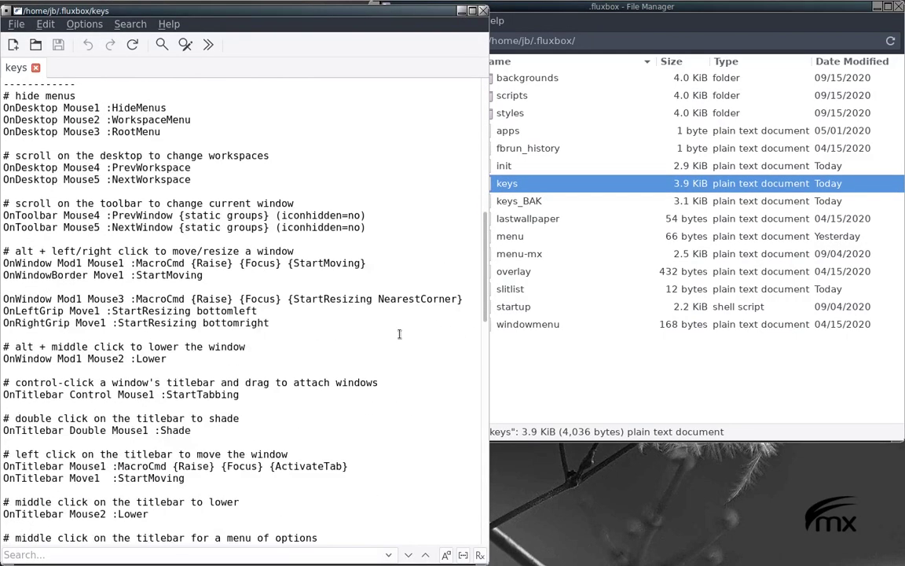
scroll(400, 334, "down", 20)
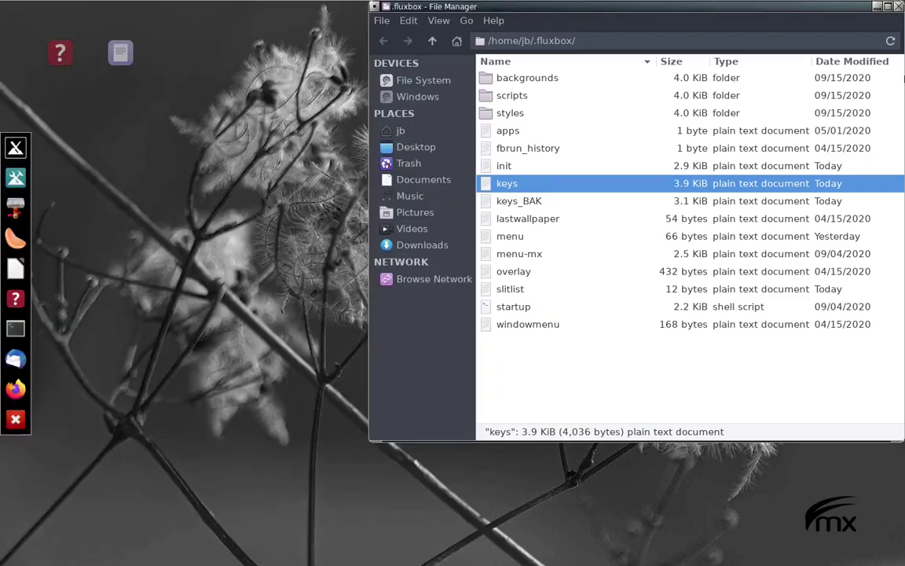
left_click(482, 11)
- Move the .fluxbox file manager window to mid-screen and tile it to the left, right and upper half of the screen
left_click_drag(623, 11, 424, 67)
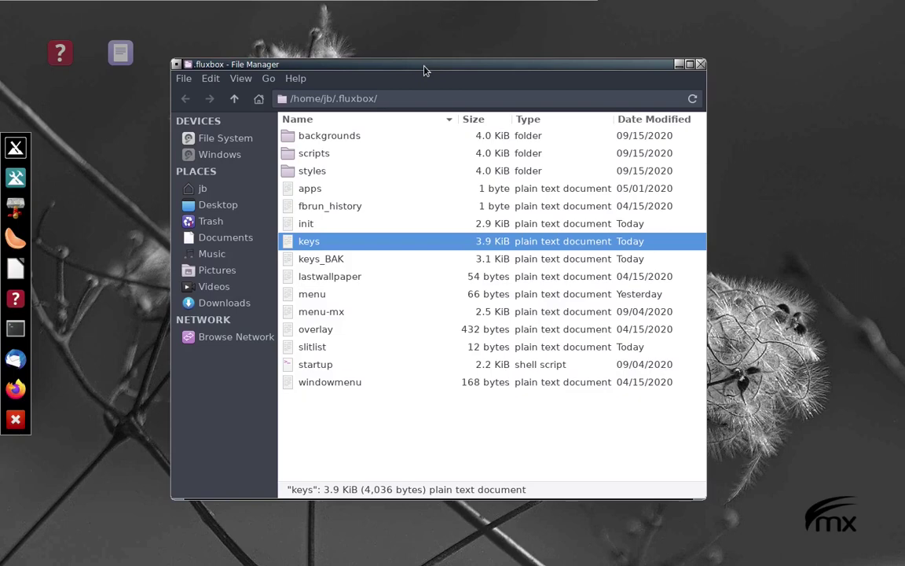
key("super+Left")
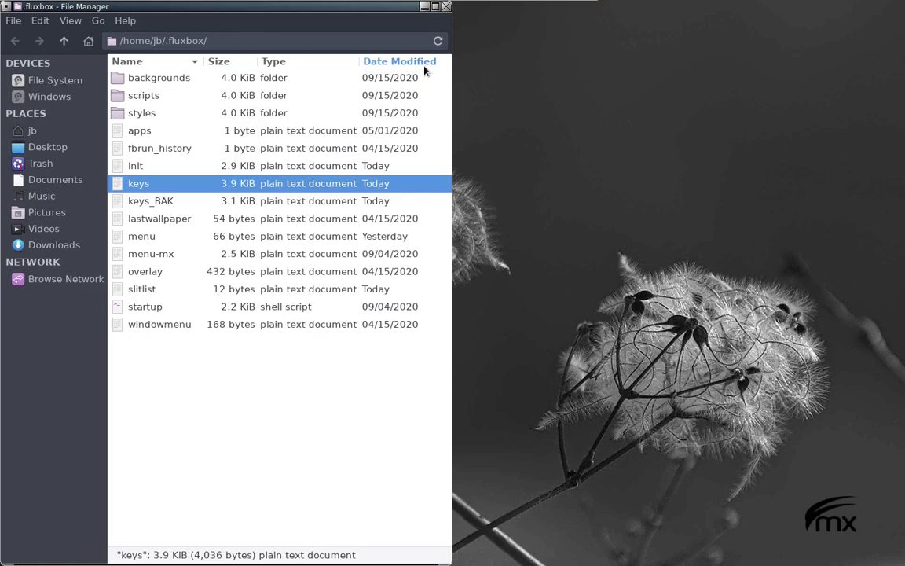
key("super+Right")
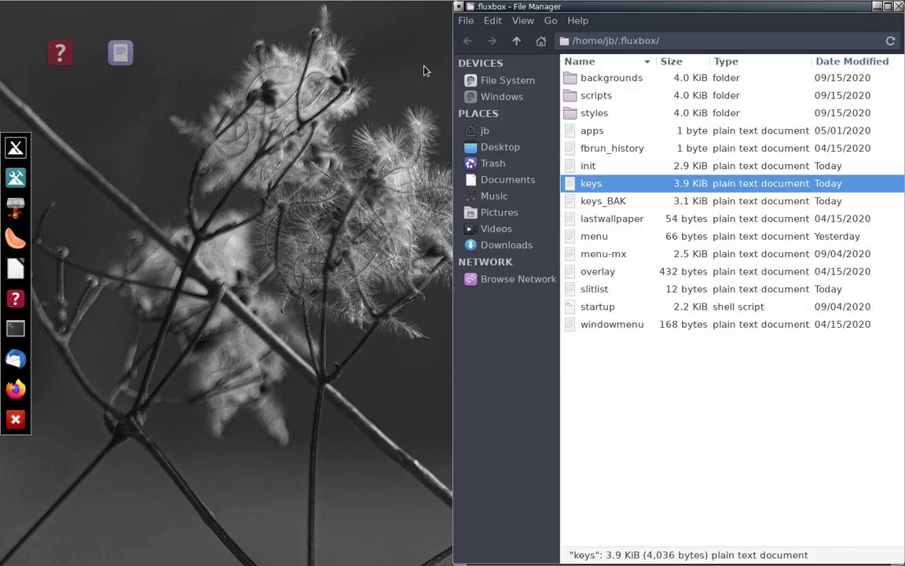
key("super+Up")
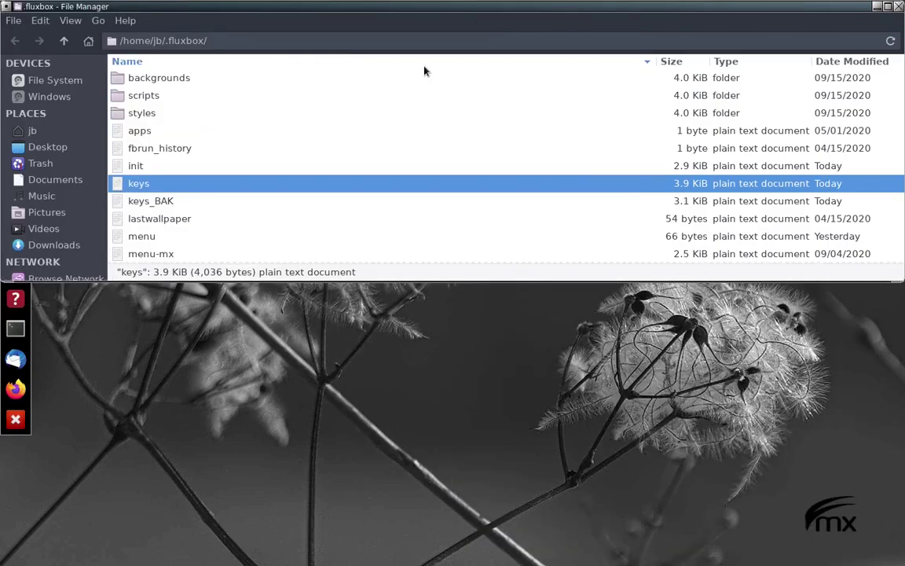
- Tile the file manager window into each of the four screen quarters and the left third, and close it
key("super+Down")
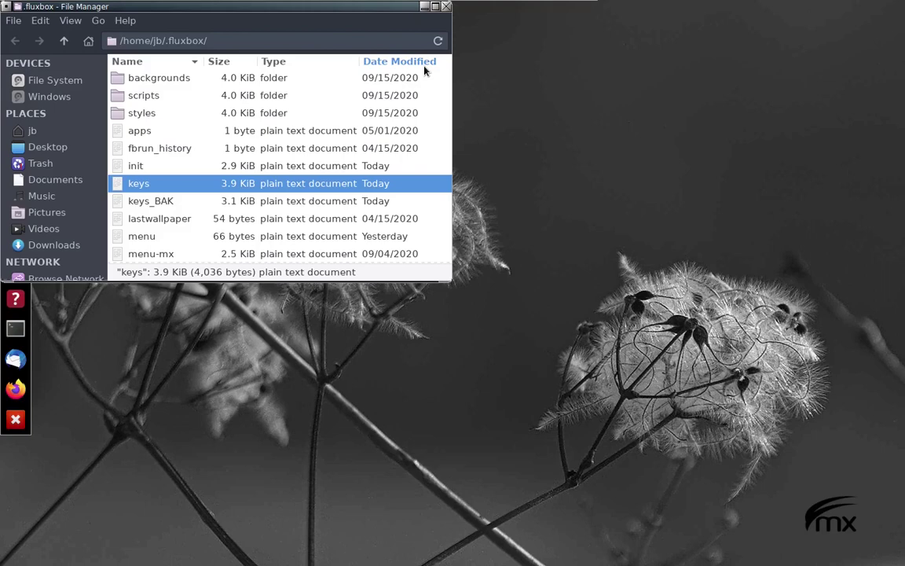
key("super+Right")
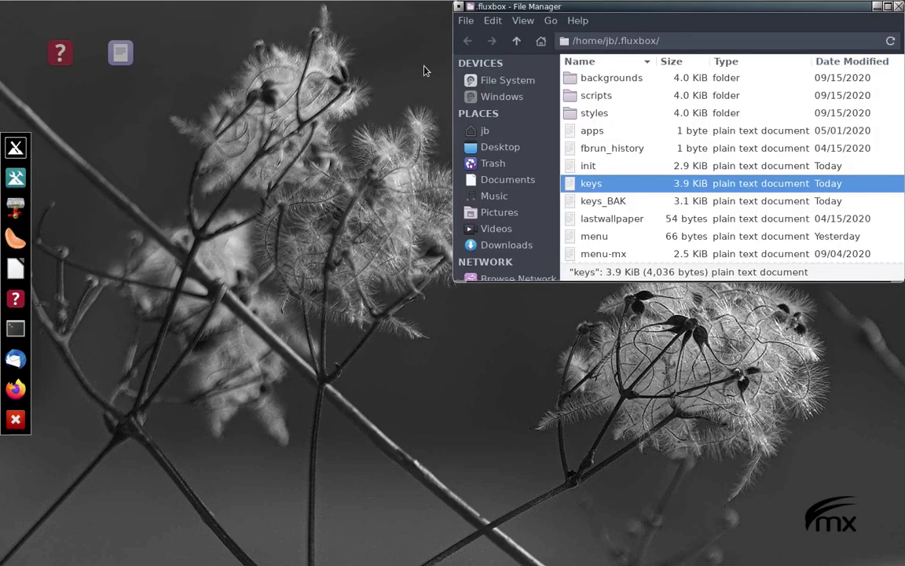
key("super+KP_1")
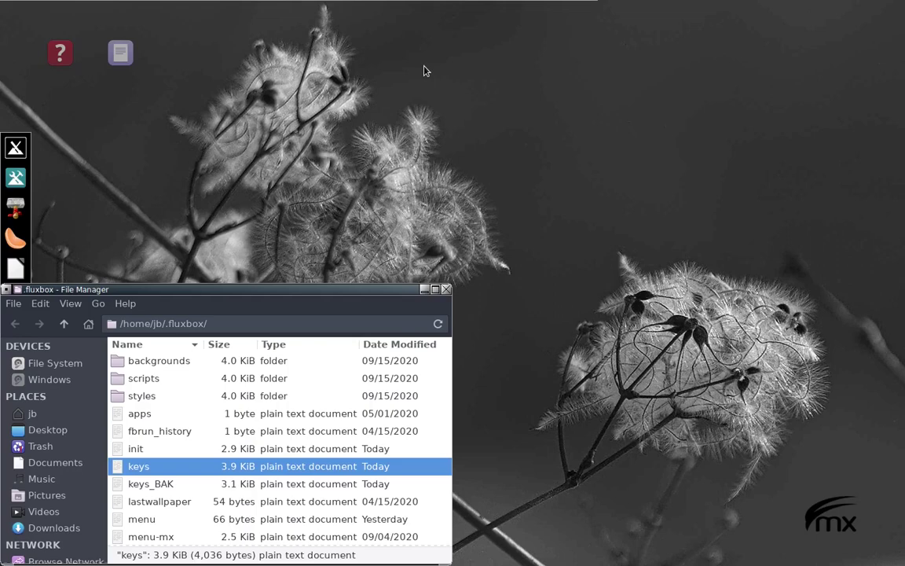
key("super+KP_3")
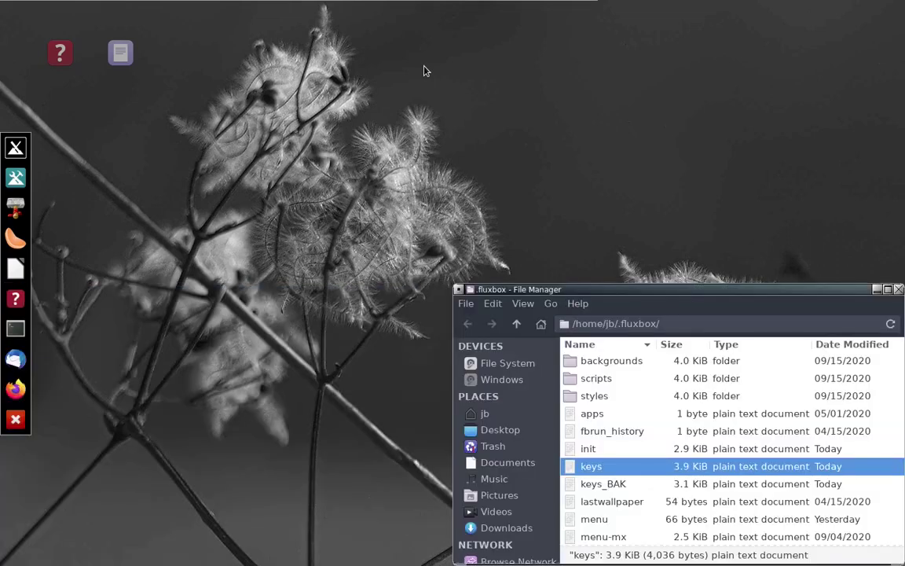
key("super+KP_4")
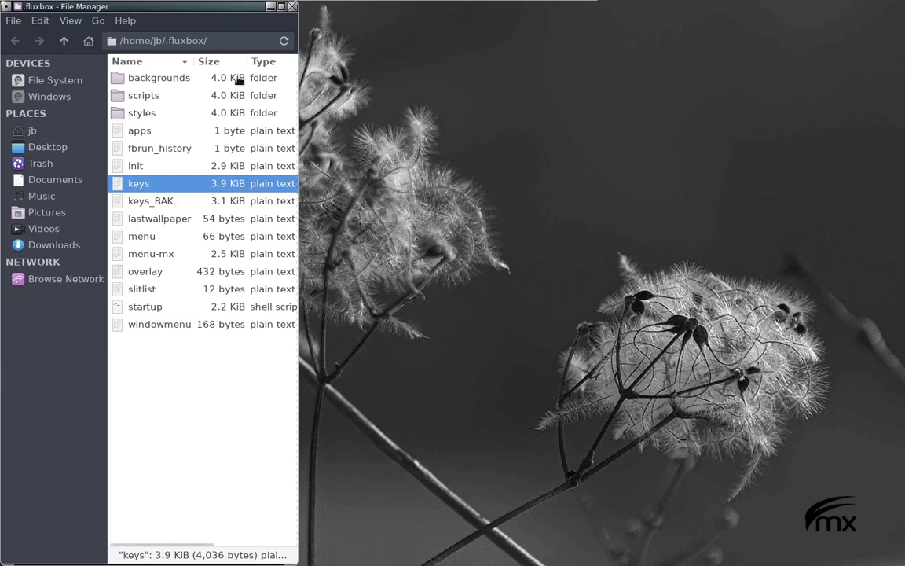
left_click(292, 6)
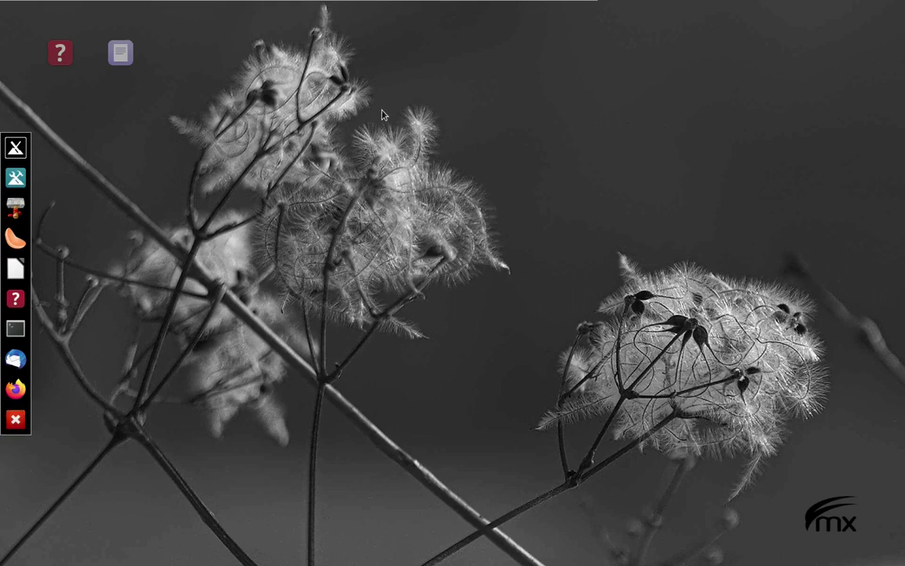
- Open the Fluxbox init file from the desktop menu and examine its session, toolbar and window placement settings
right_click(383, 114)
mouse_move(408, 266)
mouse_move(471, 267)
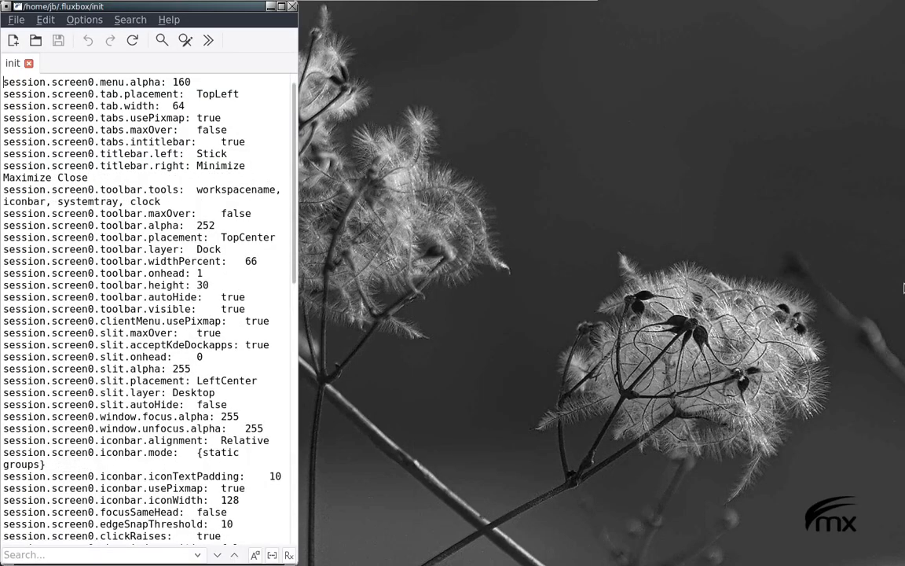
scroll(228, 189, "down", 4)
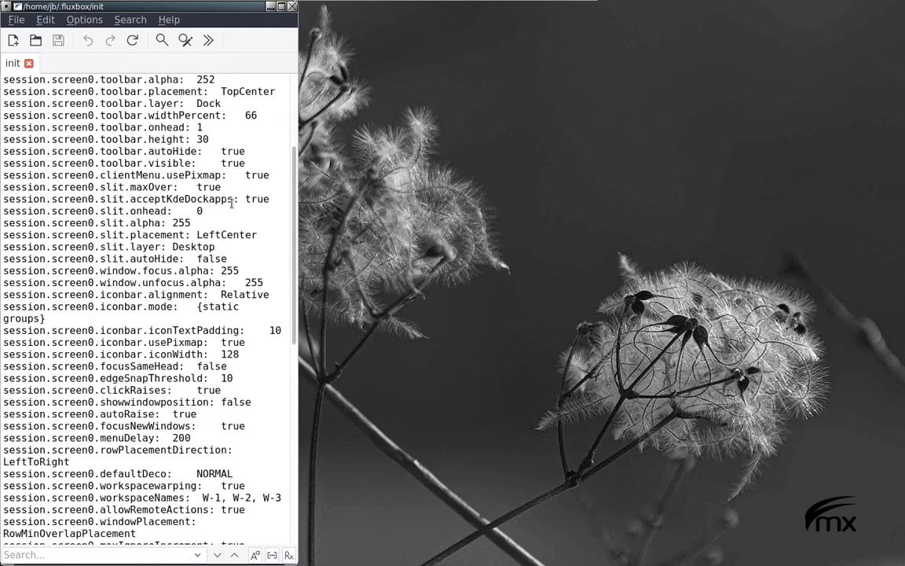
scroll(232, 203, "down", 8)
scroll(231, 340, "up", 9)
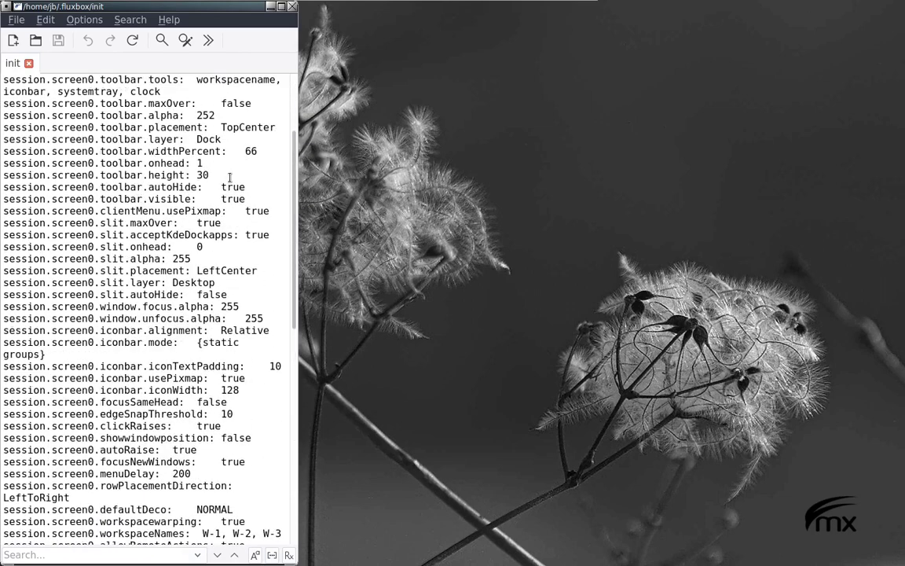
scroll(231, 176, "up", 3)
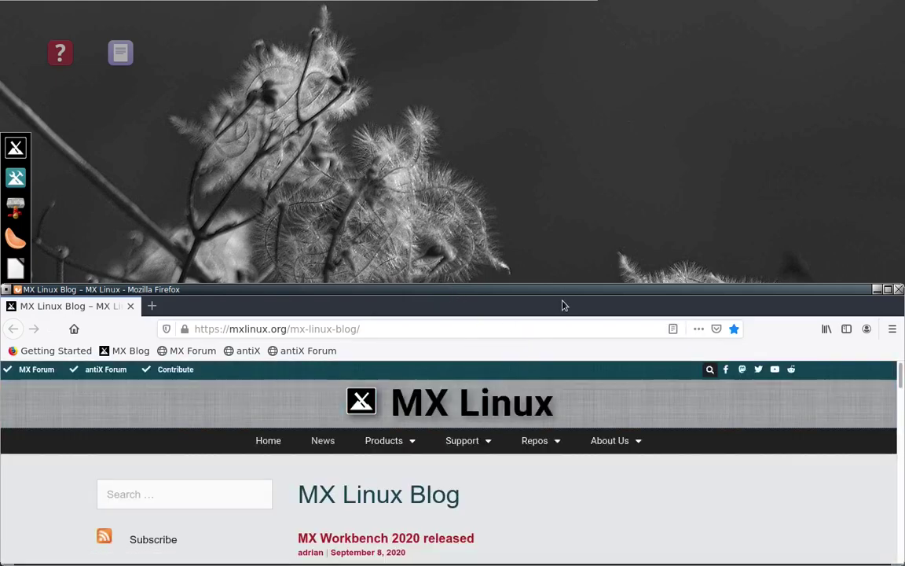
- Browse the latest posts on the MX Linux Blog page in Firefox
double_click(563, 305)
scroll(201, 451, "down", 10)
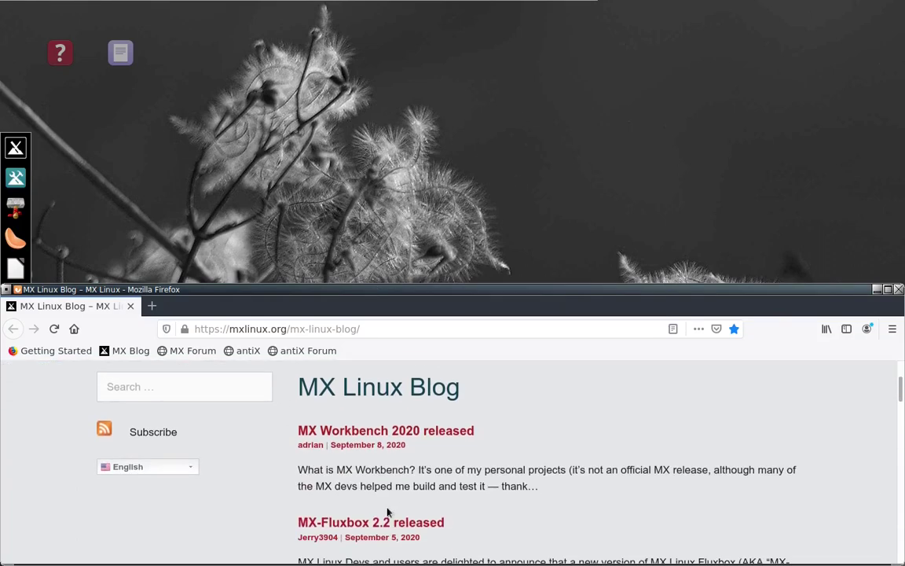
scroll(149, 442, "down", 7)
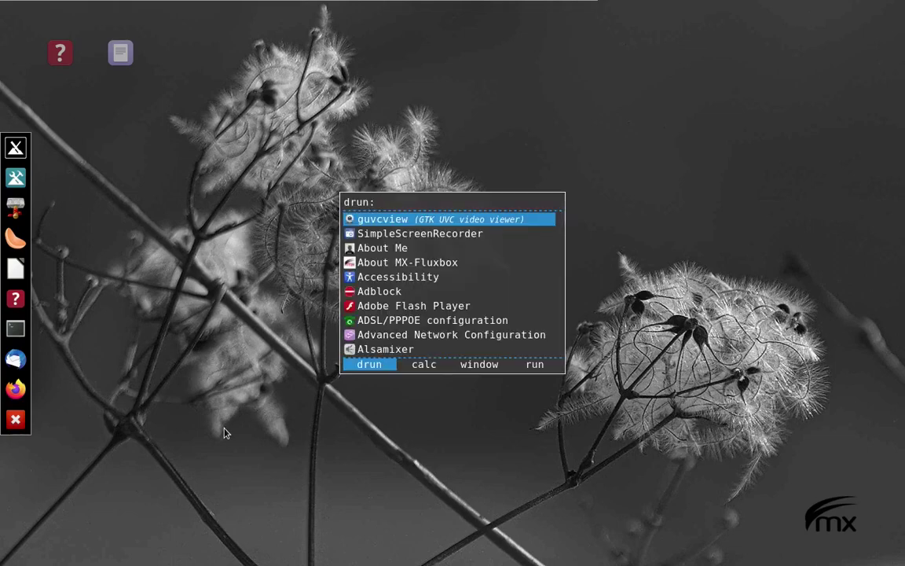
- Run mxfb-appearance from the launcher's run mode and move its Fluxbox window to mid-screen
left_click(535, 366)
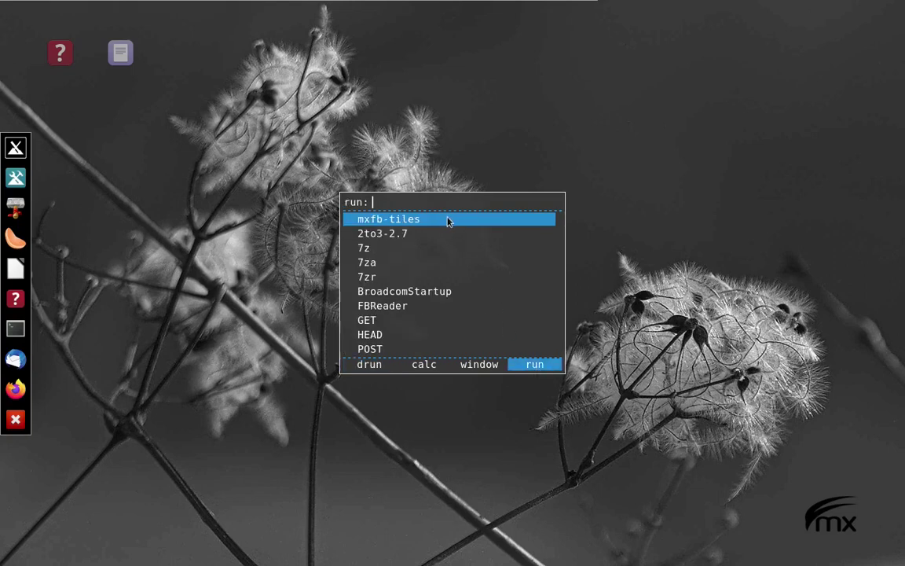
type("mxfb")
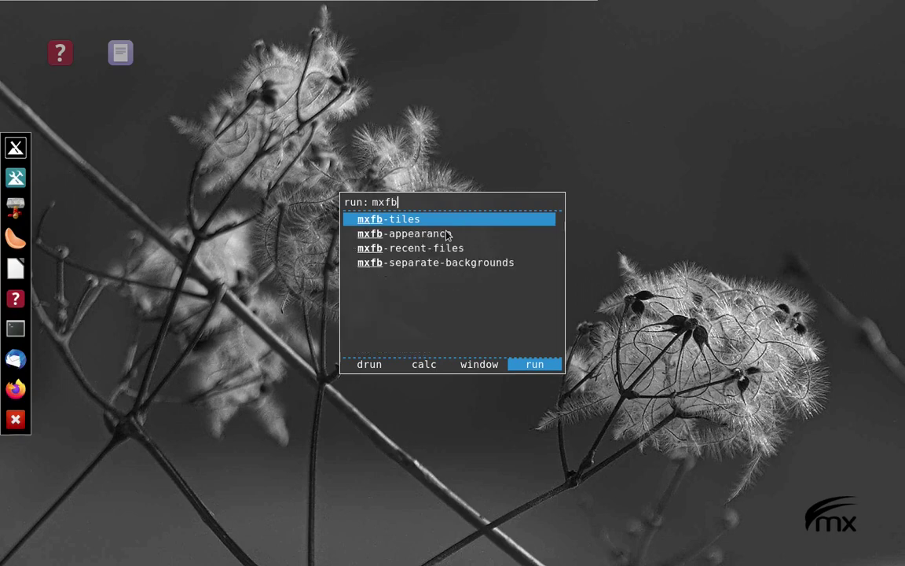
left_click(447, 234)
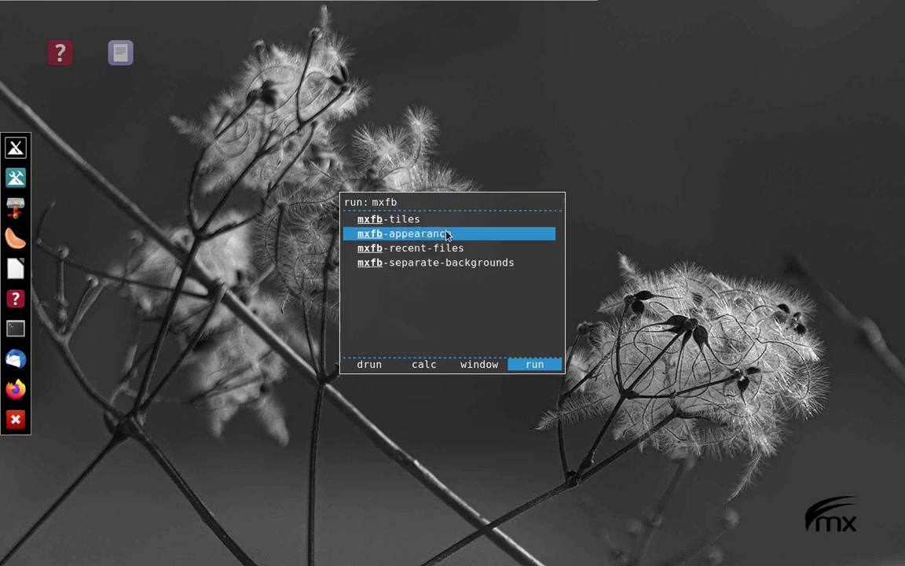
key("Return")
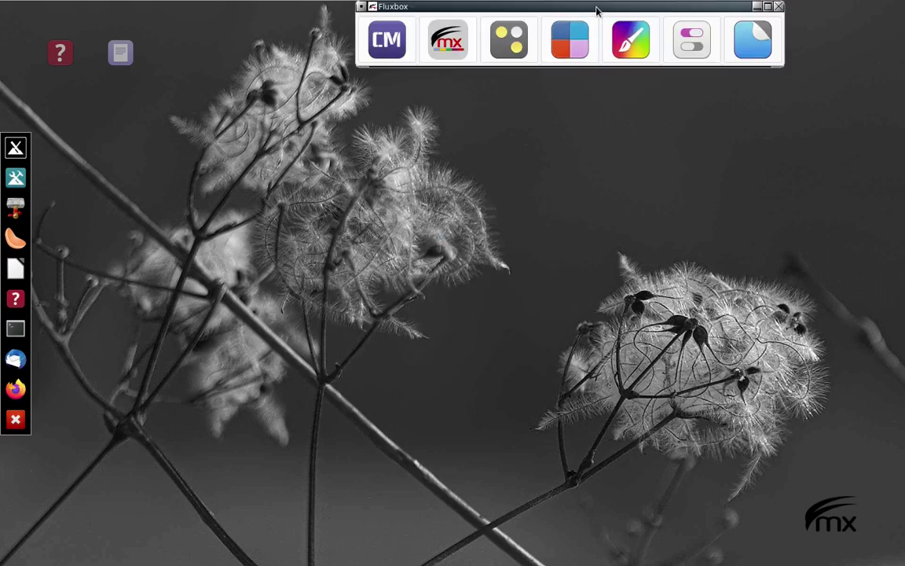
left_click_drag(585, 12, 436, 130)
- View the Appearance options and the available styles offered by the desktop's Fluxbox menu, and dismiss it
right_click(266, 253)
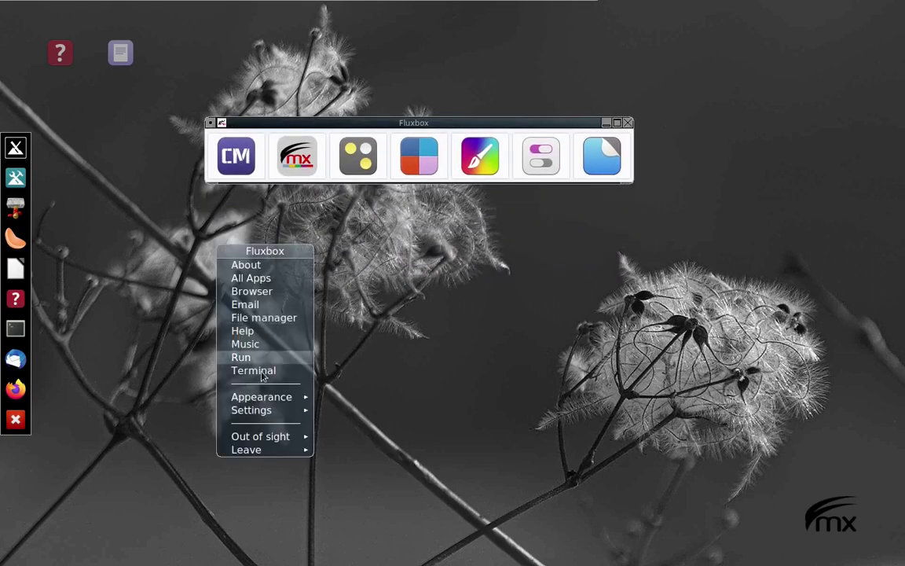
mouse_move(259, 398)
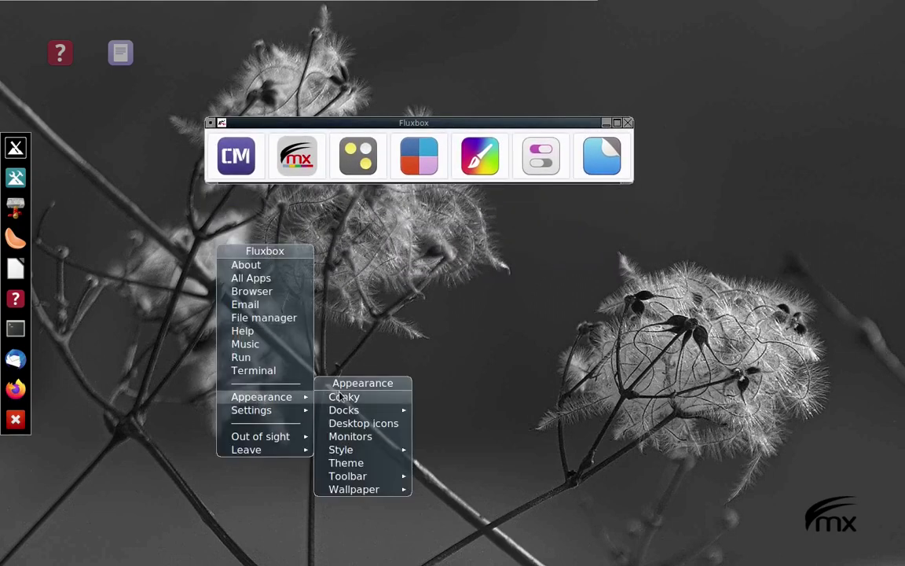
mouse_move(345, 450)
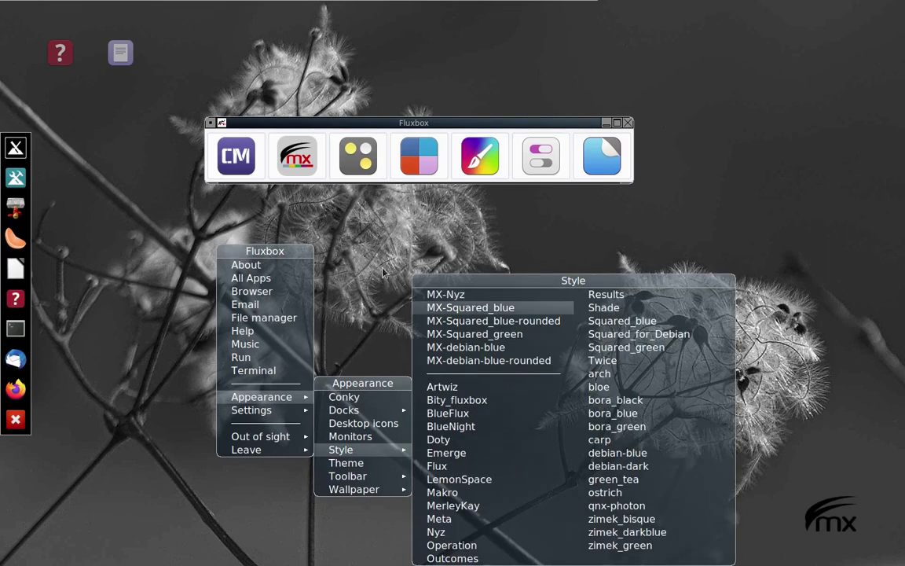
left_click(779, 122)
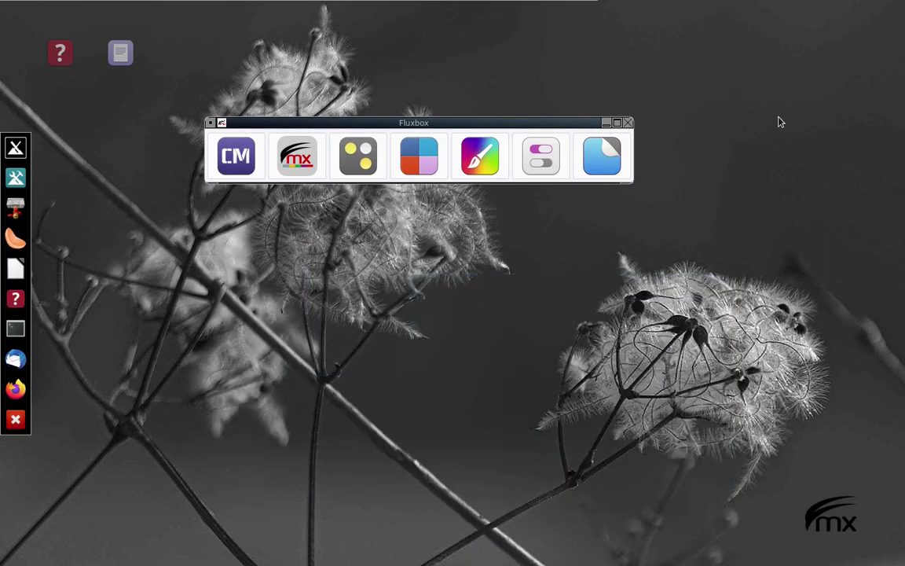
- Preview Conky Manager, the dock creation tool and the Icon Management Tool from the appearance window, closing each one
left_click(240, 154)
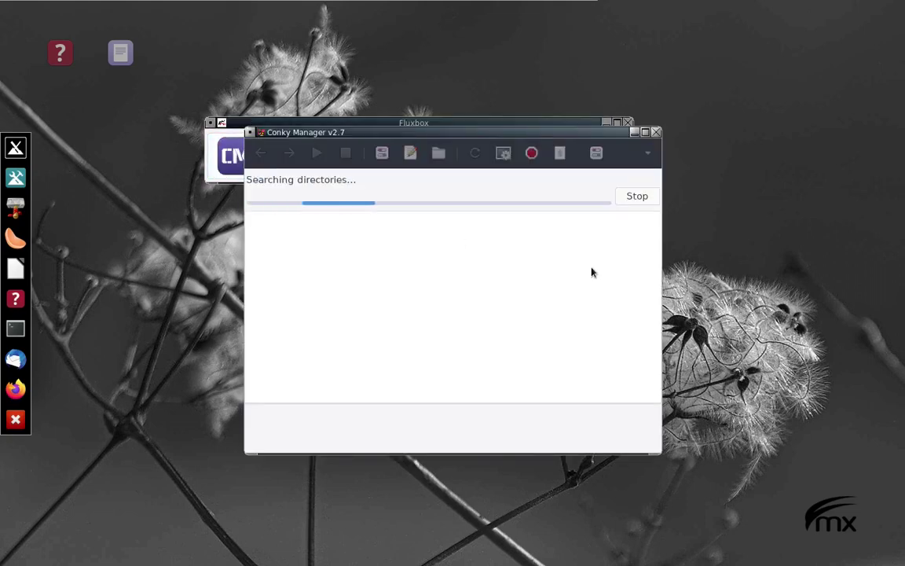
left_click(656, 132)
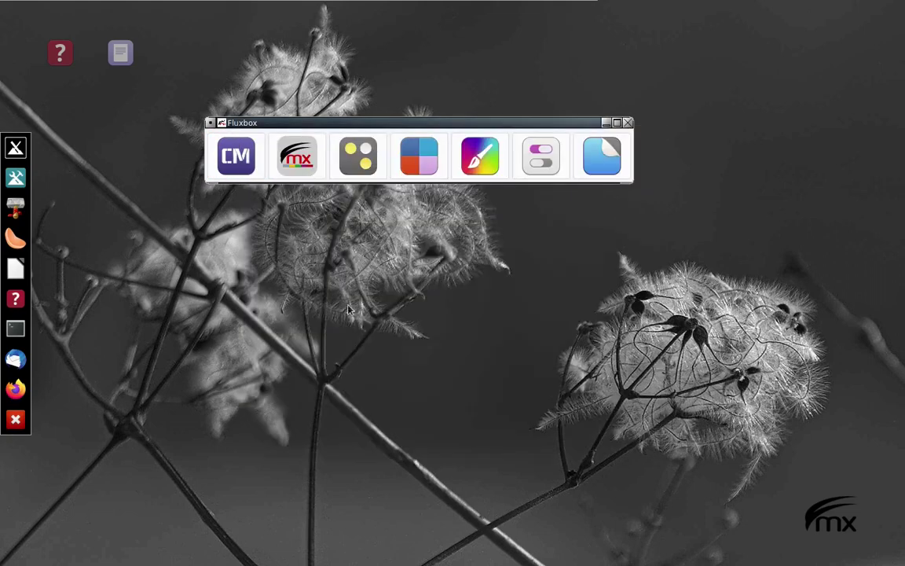
left_click(301, 157)
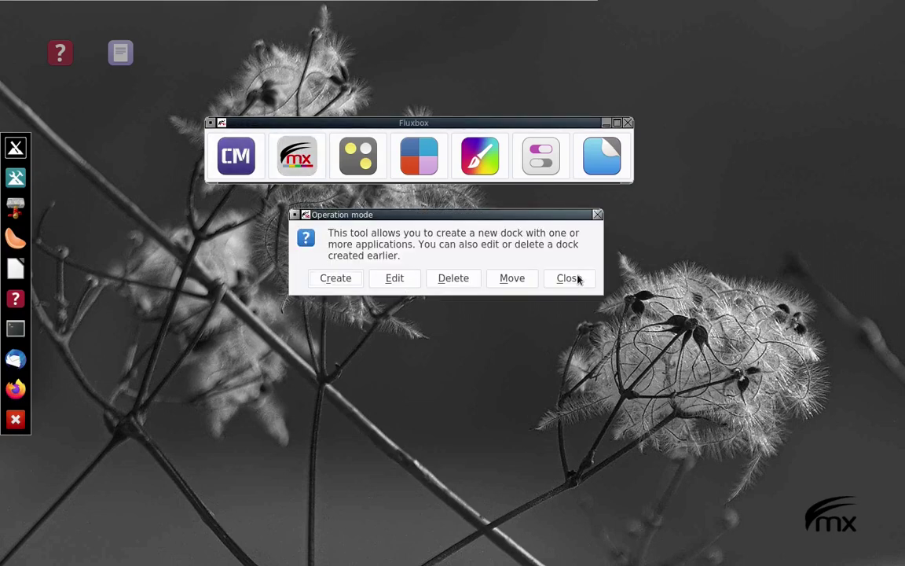
left_click(577, 279)
left_click(359, 161)
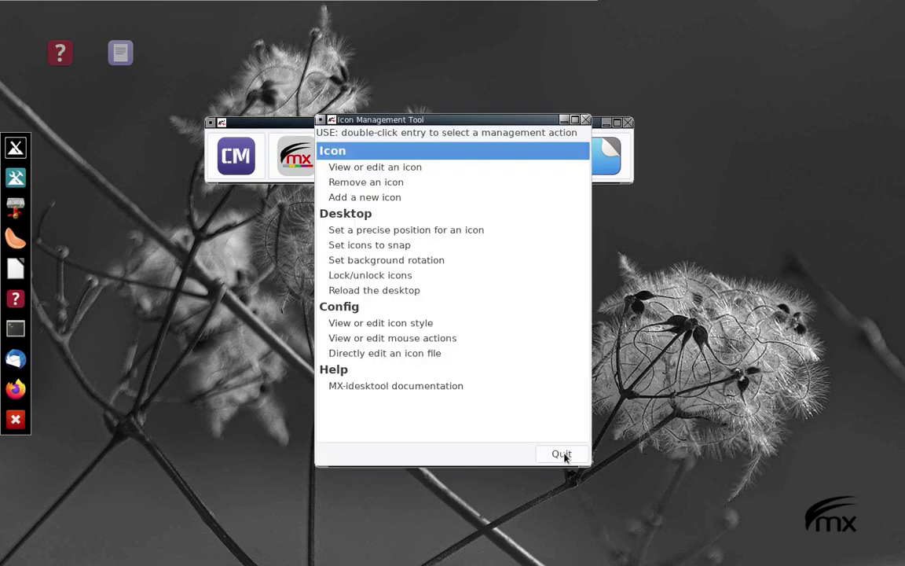
left_click(562, 455)
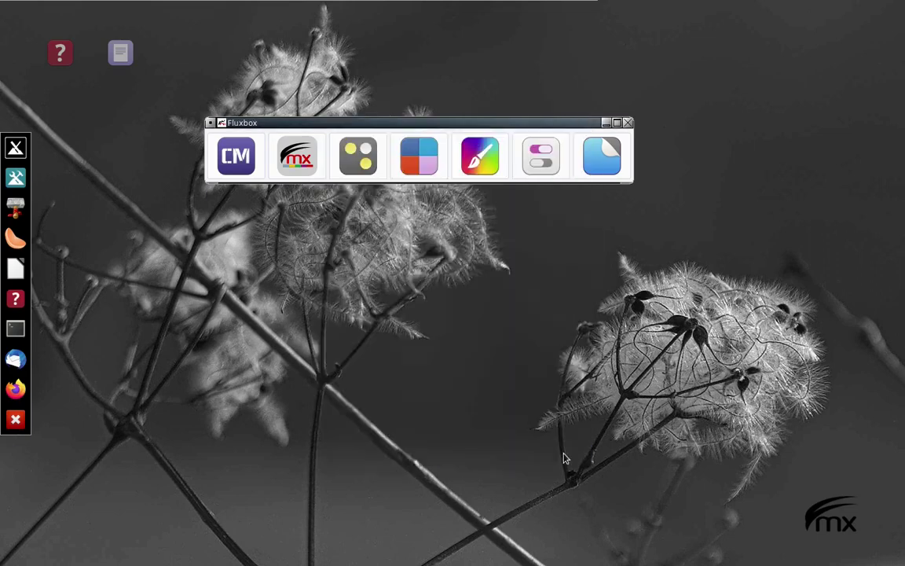
- View the Fluxbox style chooser and the Customize Look and Feel widget settings, closing both without selecting anything
left_click(418, 153)
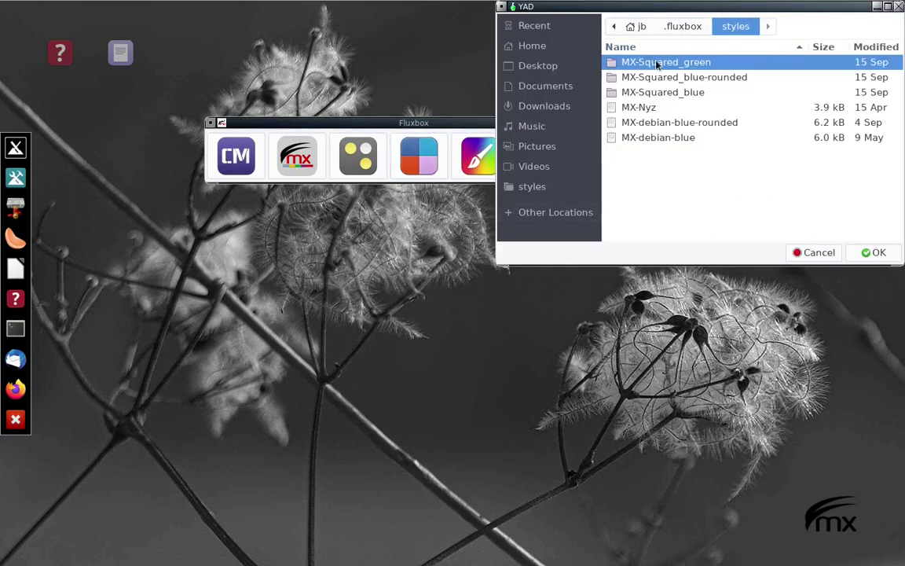
right_click(158, 234)
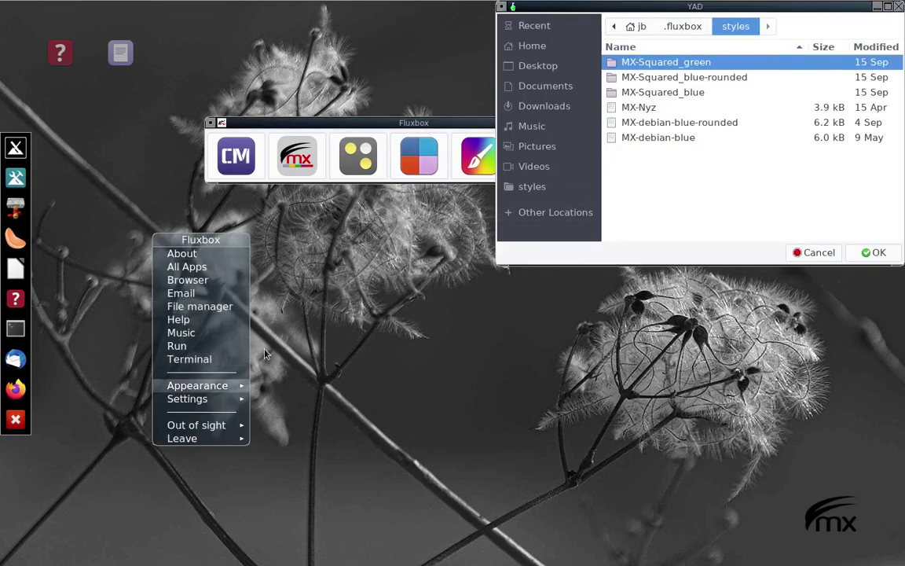
mouse_move(188, 437)
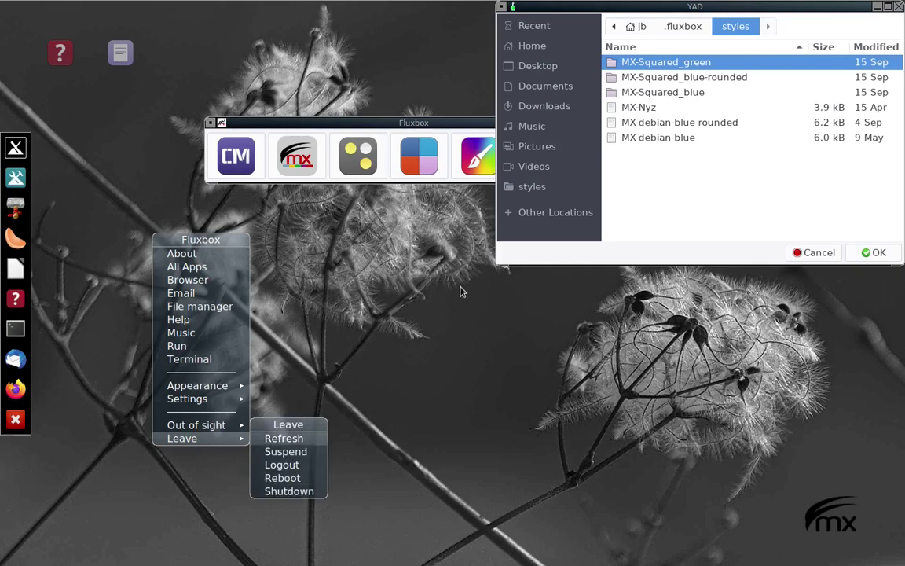
left_click(418, 263)
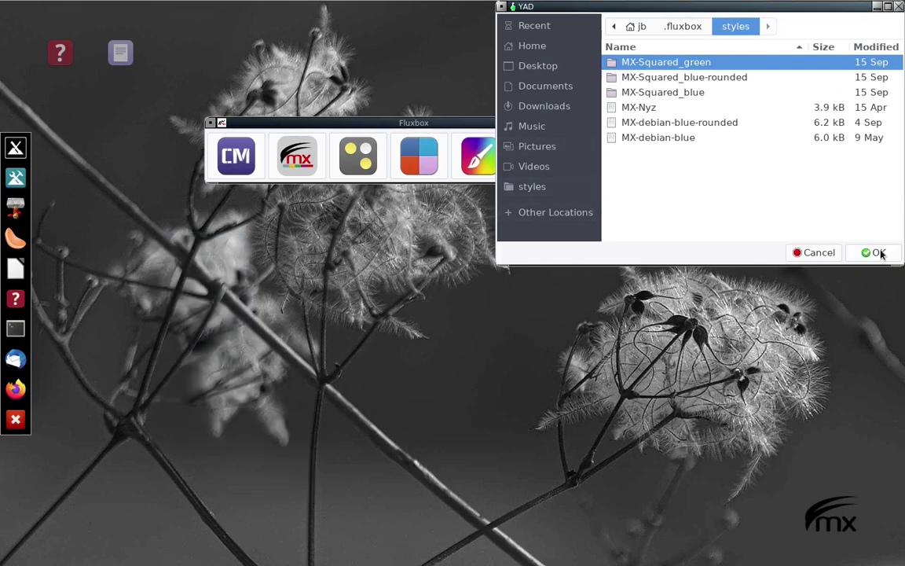
left_click(817, 253)
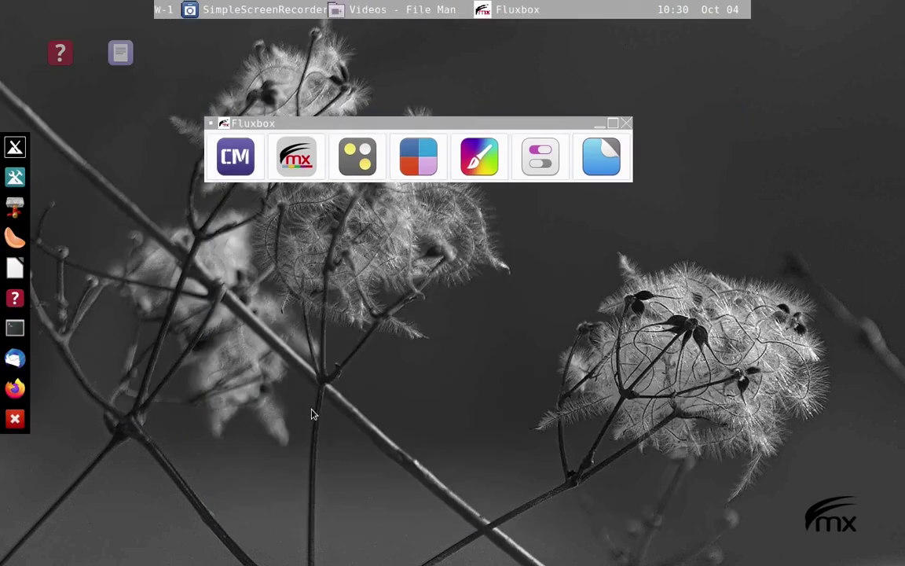
left_click(481, 159)
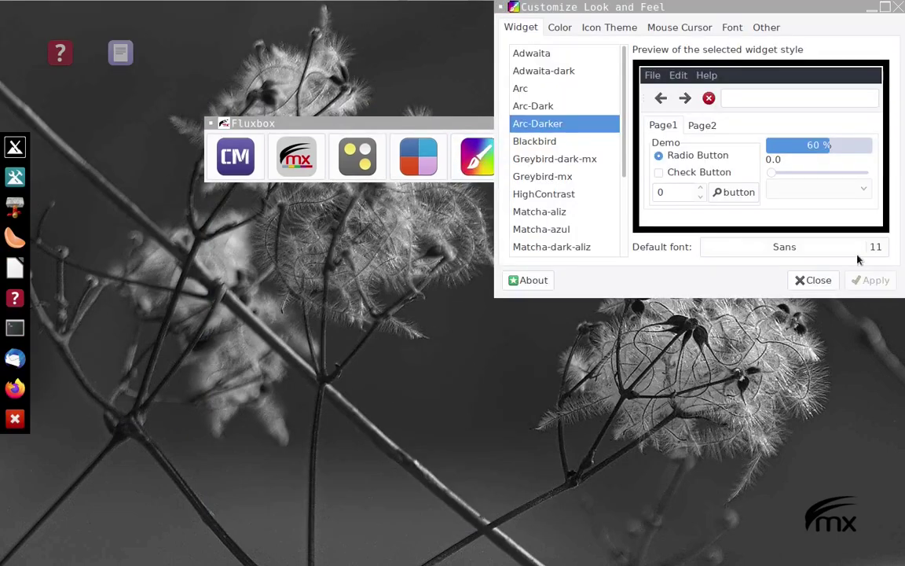
left_click(810, 280)
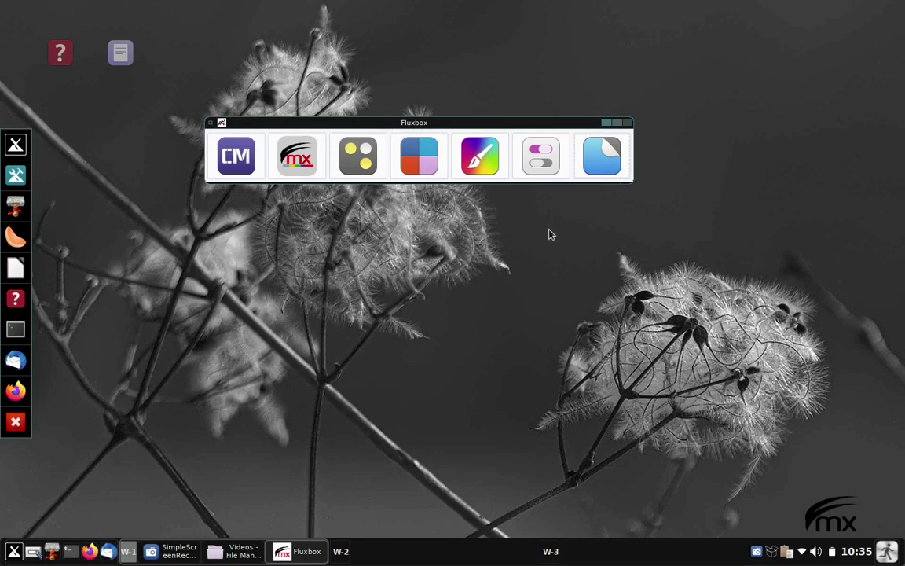
- Set the wild grass meadow photo as wallpaper in Nitrogen, and close Nitrogen and the Fluxbox appearance window
left_click(604, 160)
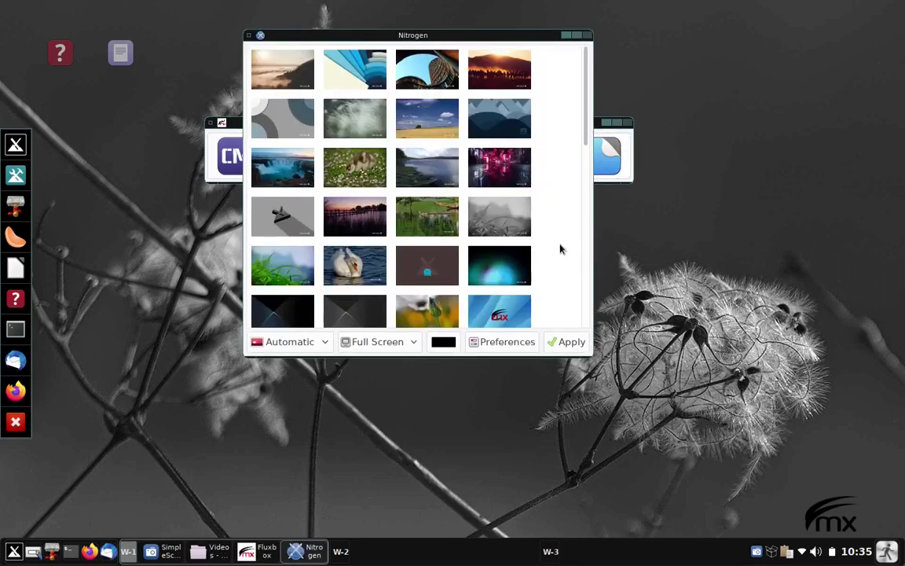
scroll(554, 261, "down", 4)
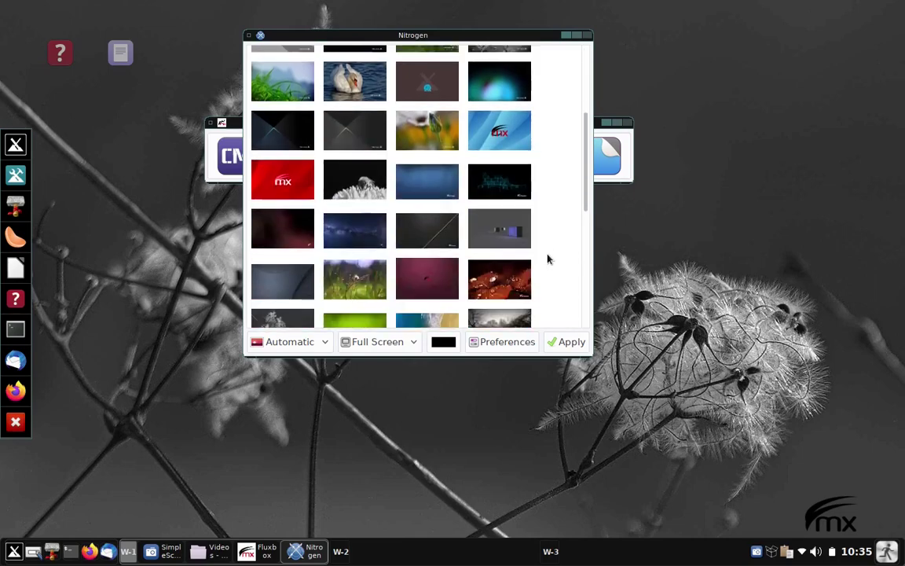
scroll(550, 275, "down", 2)
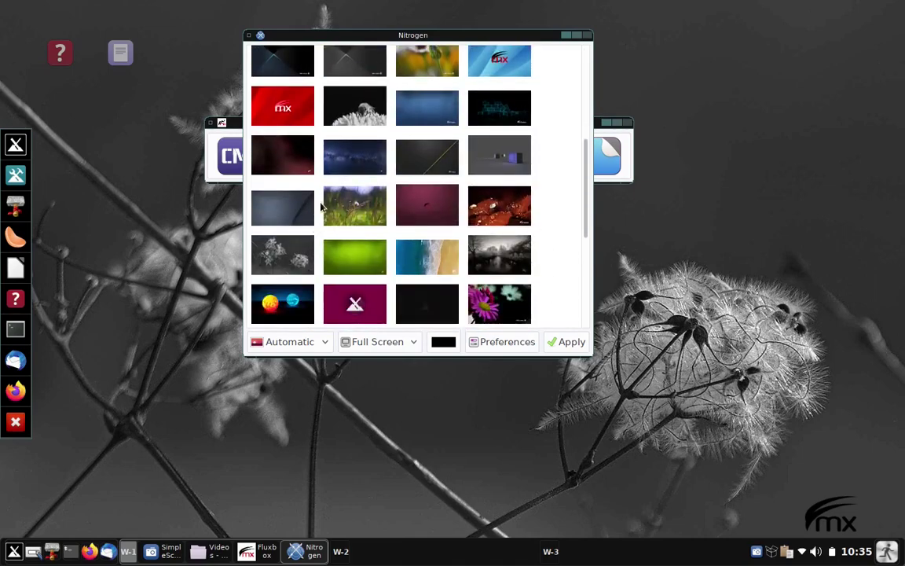
left_click(351, 204)
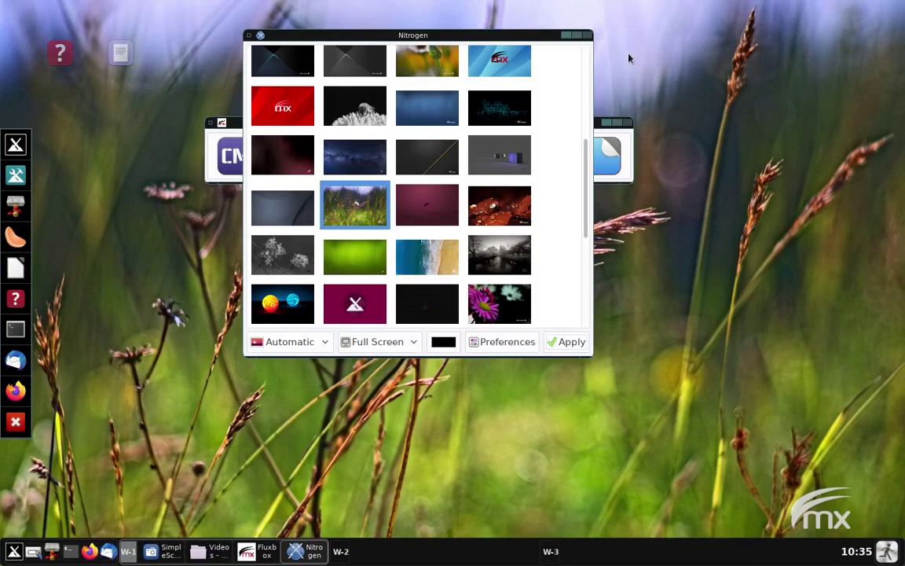
left_click(587, 35)
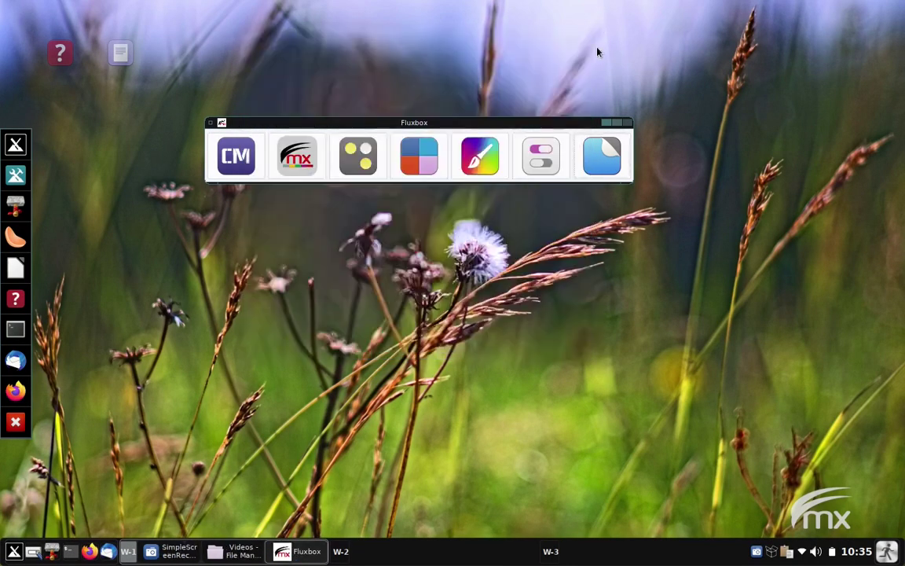
left_click(627, 124)
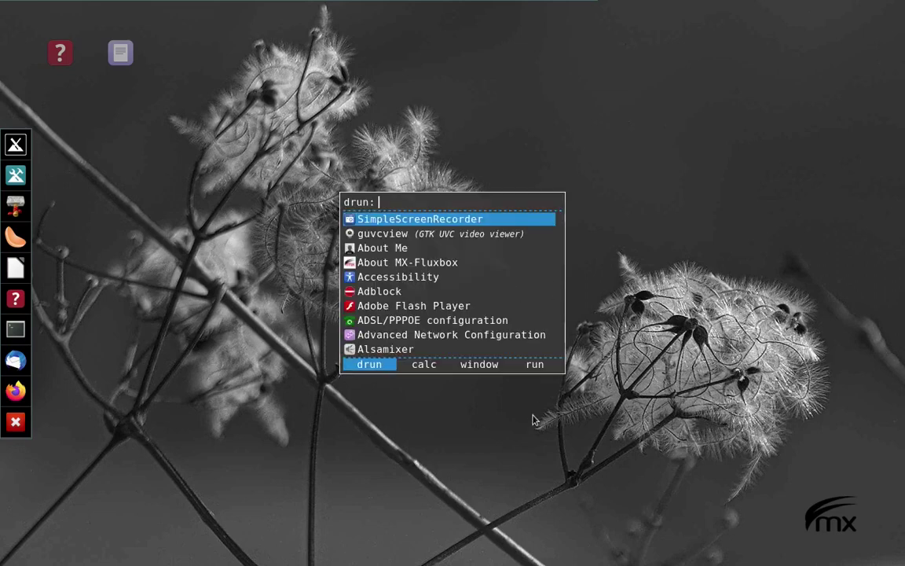
- Run mxfb-recent-files from the launcher, sort the recent files list by path and close it
left_click(536, 365)
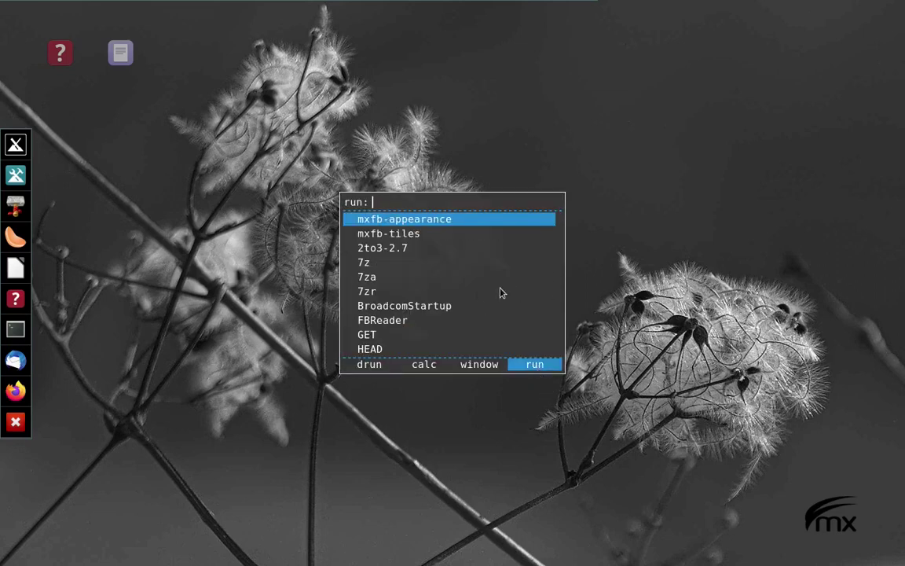
type("mx")
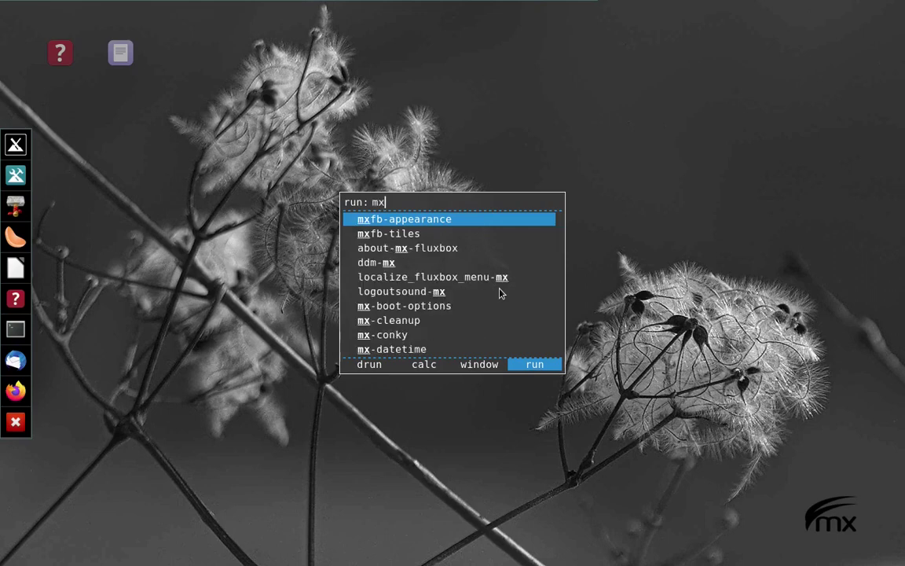
type("fb")
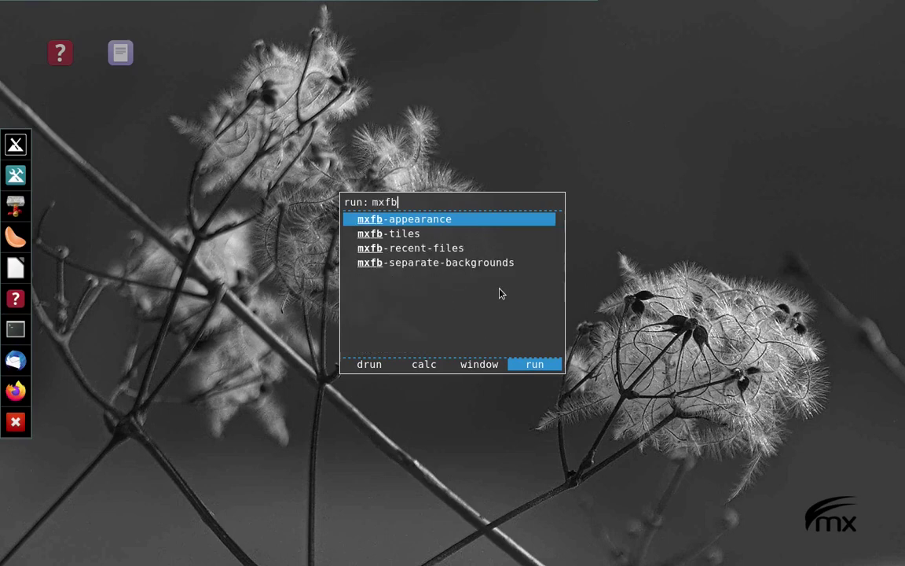
key("Down")
key("Down")
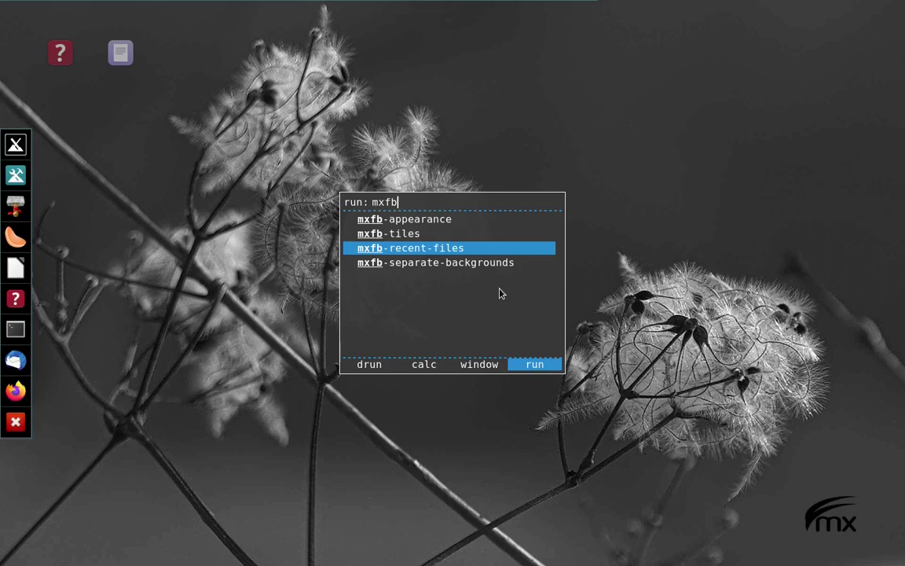
key("Return")
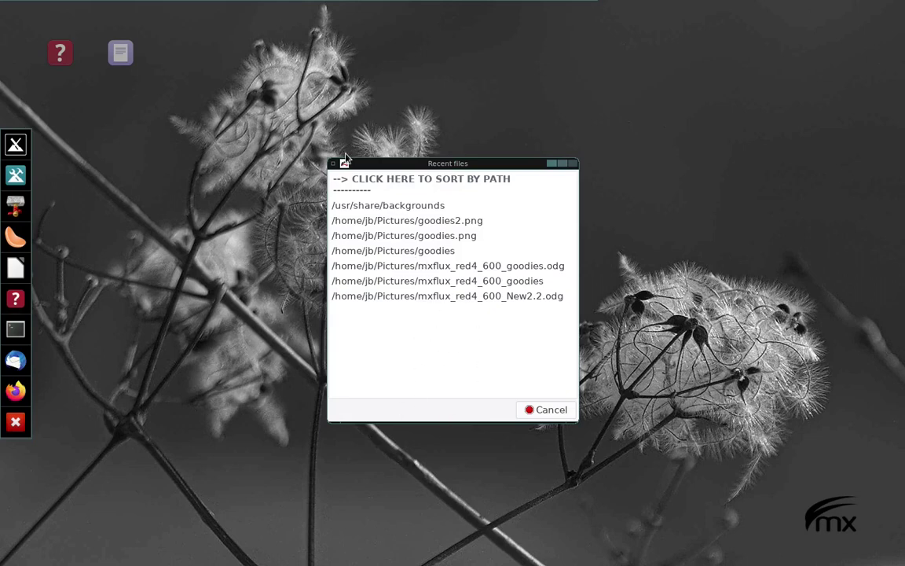
left_click(383, 180)
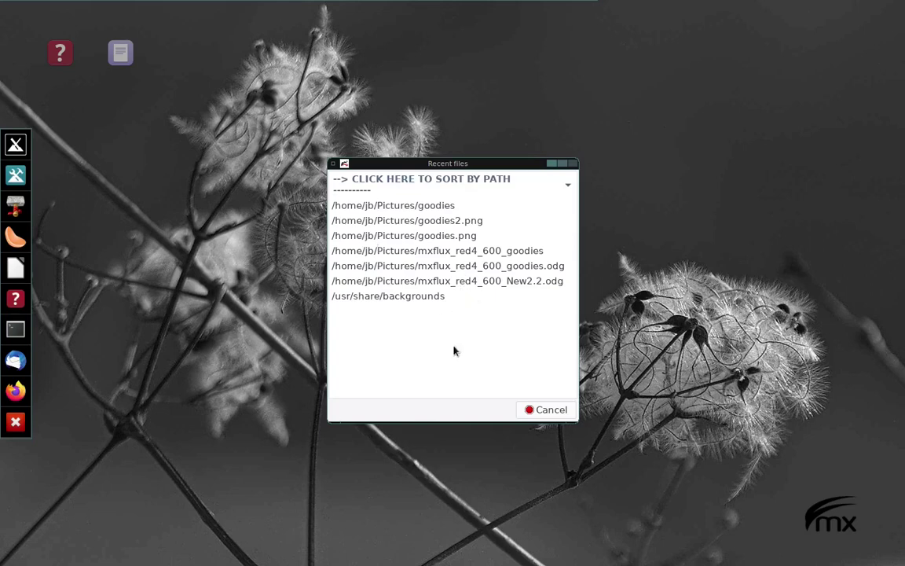
left_click(550, 410)
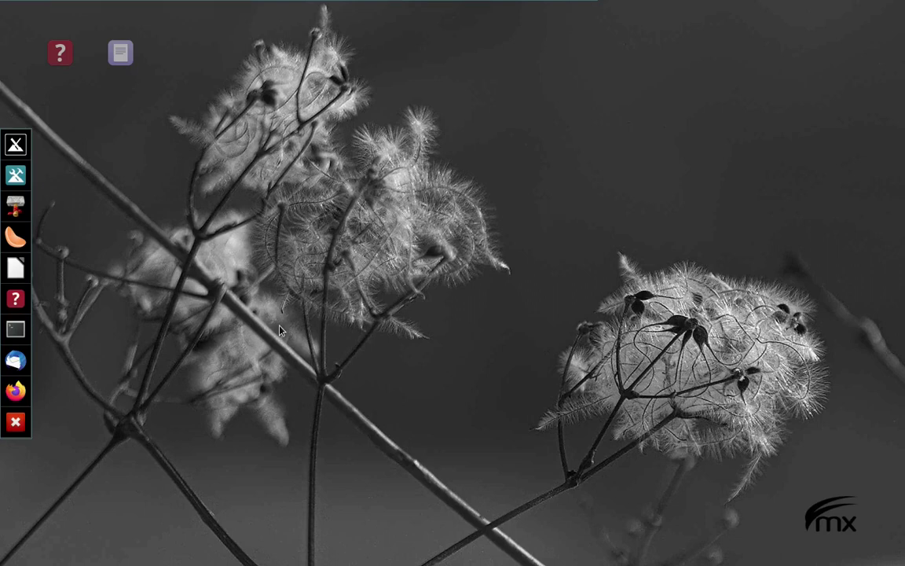
- Run mxfb-separate-backgrounds from the launcher's list of commands and move its window higher on the desktop
key("super+space")
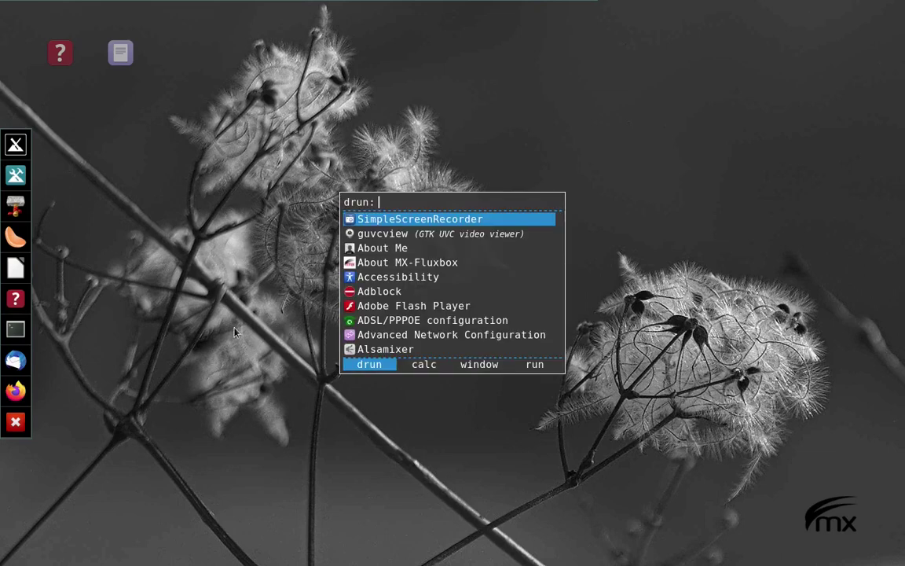
left_click(532, 367)
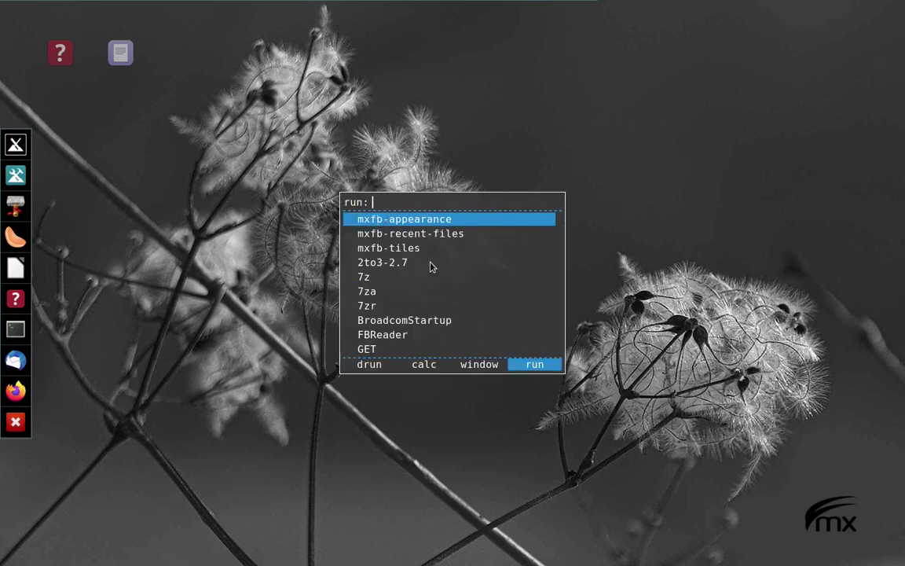
type("mxfb")
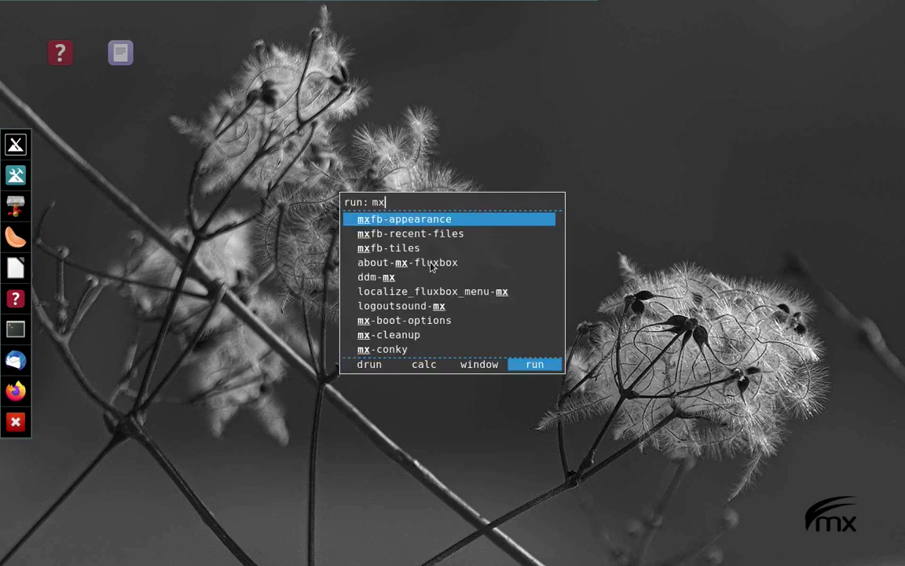
key("Down")
key("Down")
key("Down")
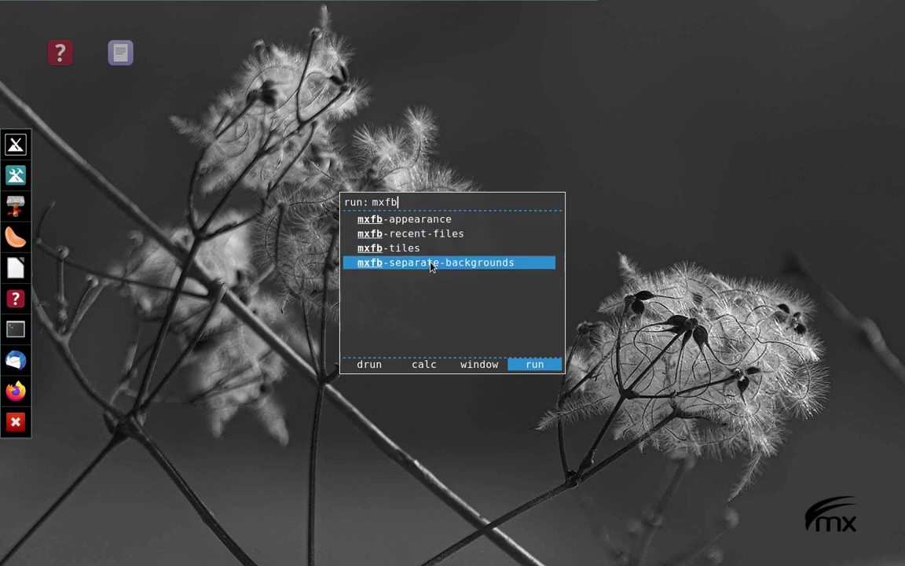
key("Return")
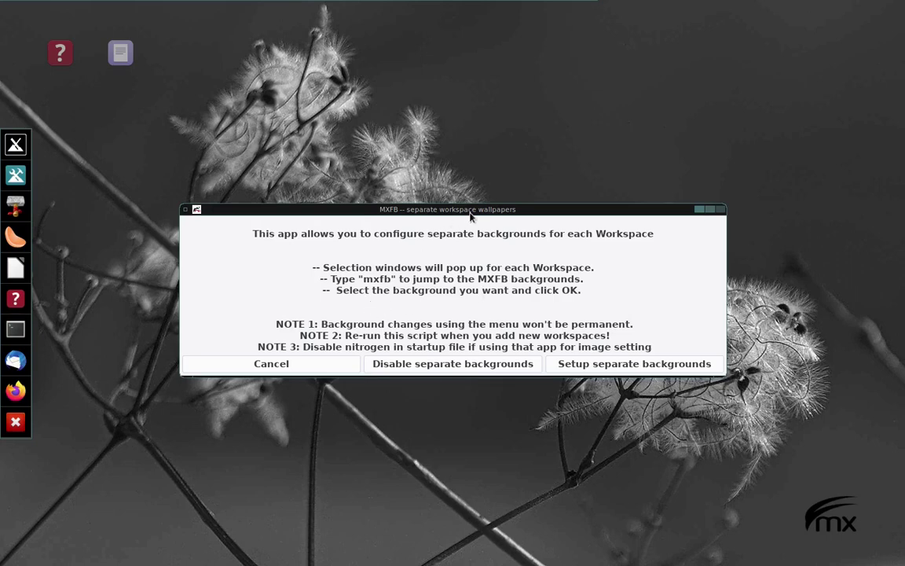
left_click_drag(455, 210, 437, 155)
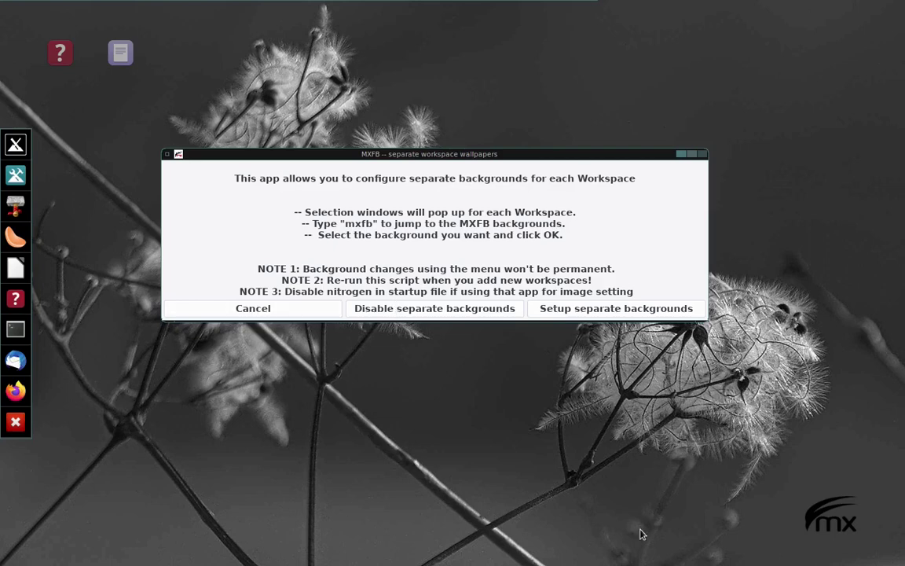
- Start setting up separate backgrounds, choosing an mxfb image for workspace 1 and the mxfb-cyanbl... image for workspace 2
left_click(607, 309)
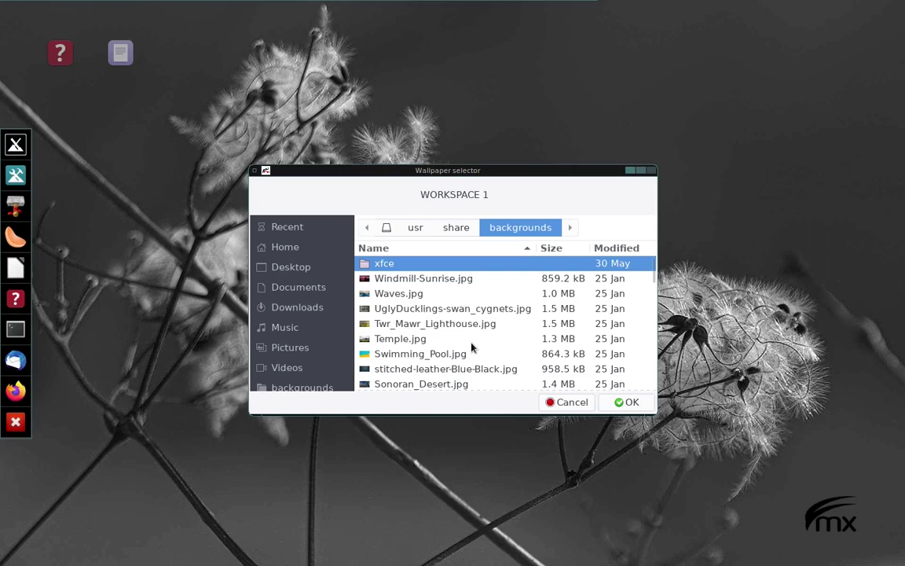
type("mxfb")
type("mxf")
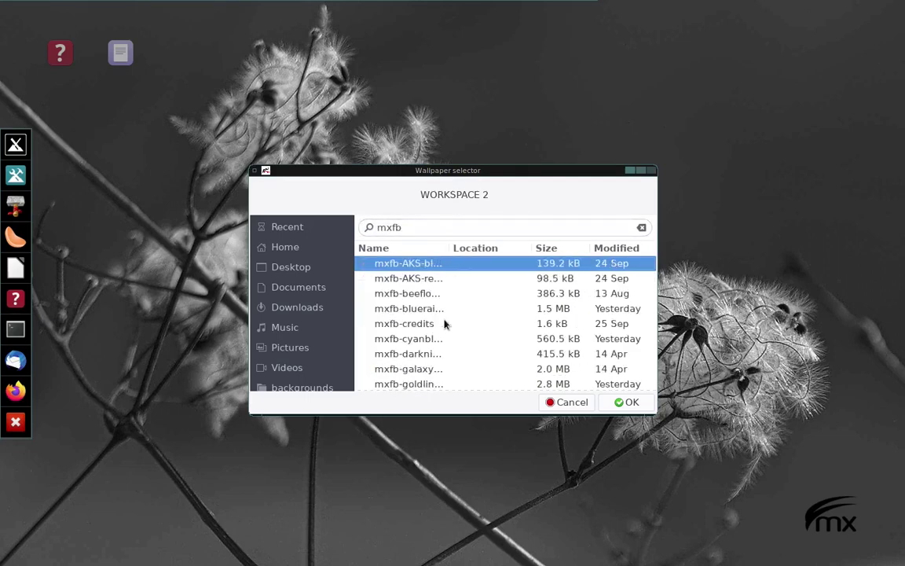
double_click(391, 340)
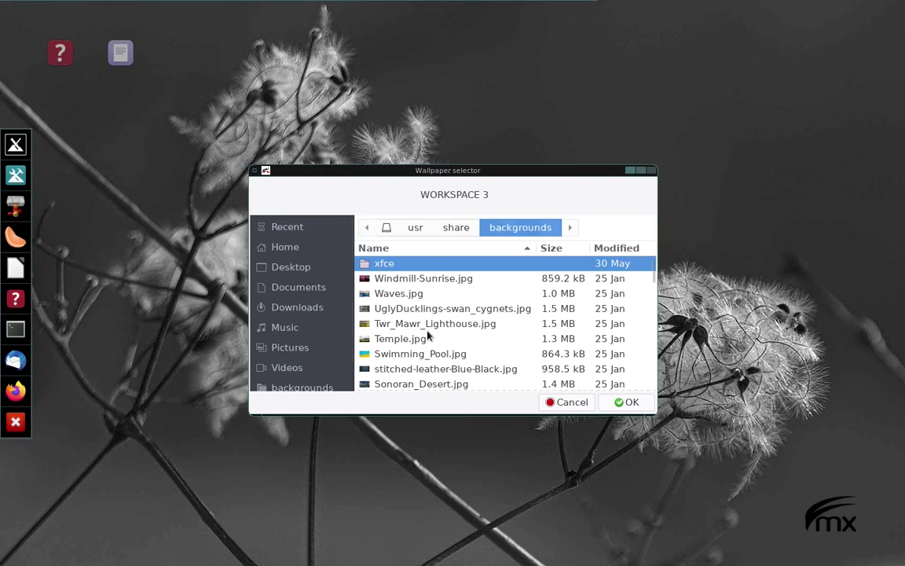
- Find the mxfb backgrounds for workspace 3 and confirm the mxfb-graycu... image as its wallpaper
type("mxfb")
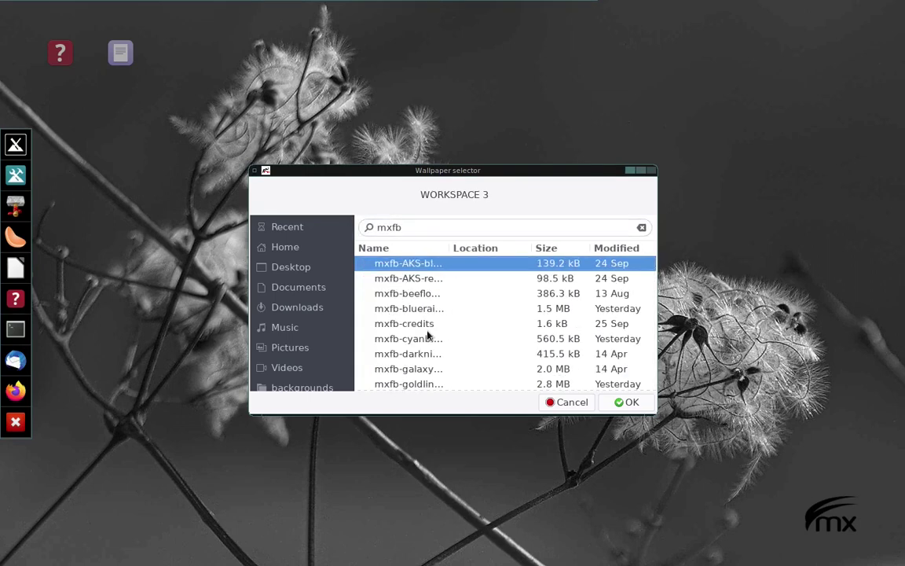
scroll(444, 337, "down", 3)
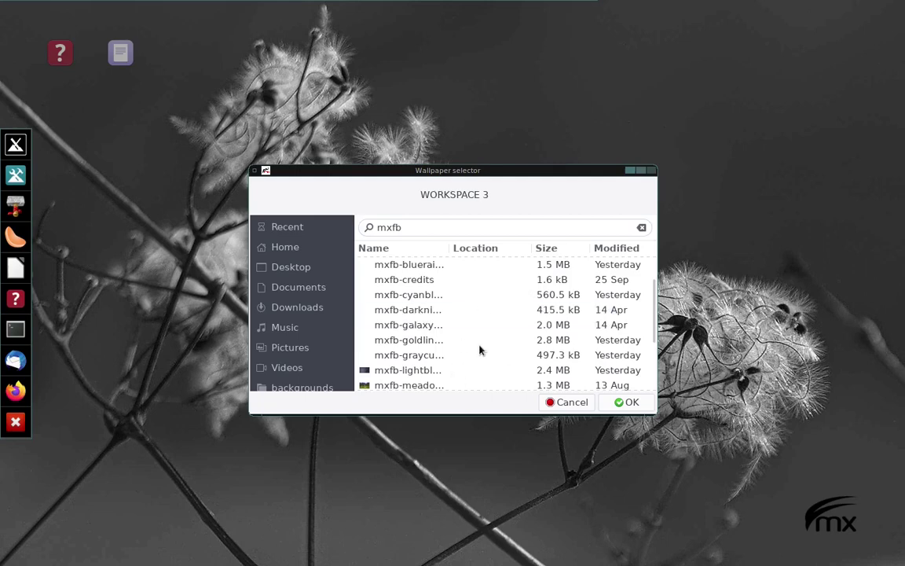
left_click(399, 357)
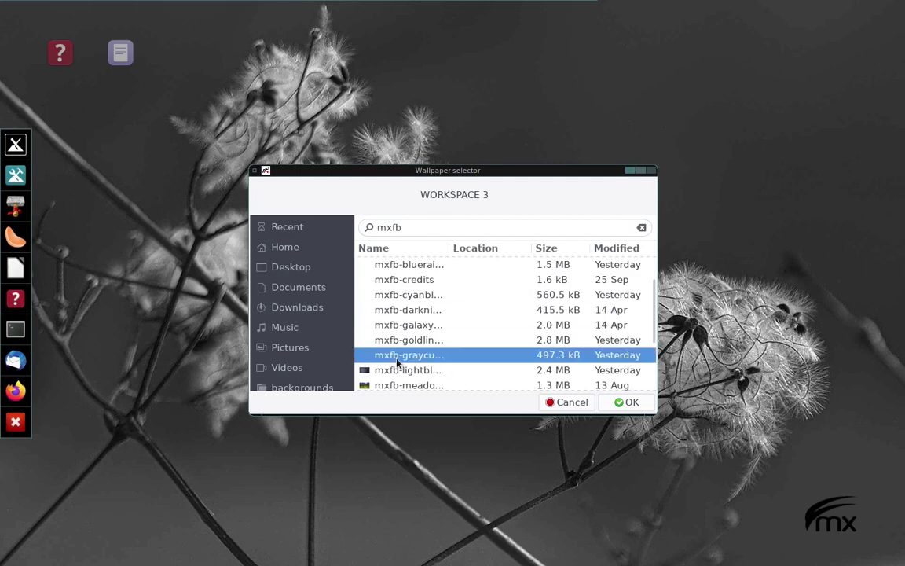
left_click(626, 402)
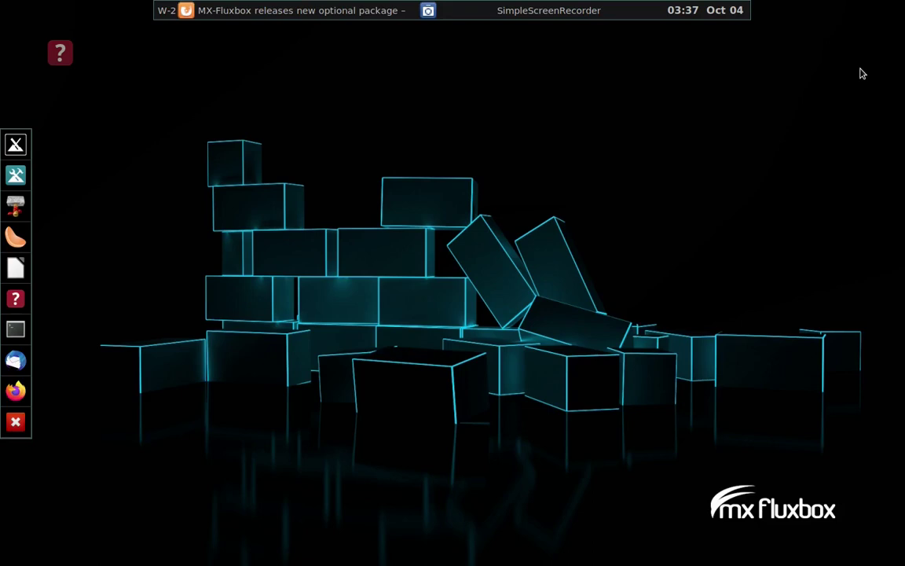
- Switch to Firefox and read the MX-Fluxbox blog post on installing mxfb-goodies, its four items and how to use them
left_click(252, 14)
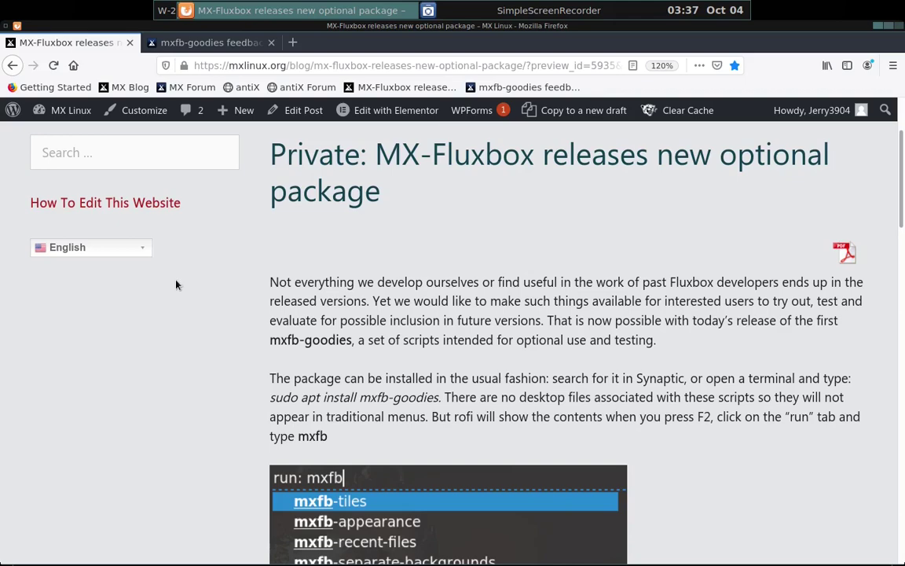
scroll(222, 266, "down", 2)
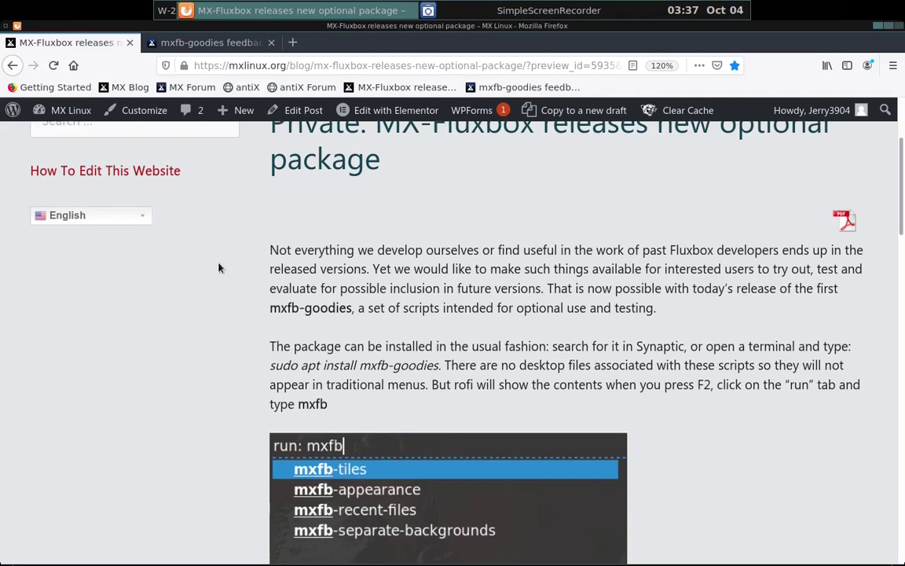
scroll(218, 268, "down", 1)
scroll(216, 269, "down", 2)
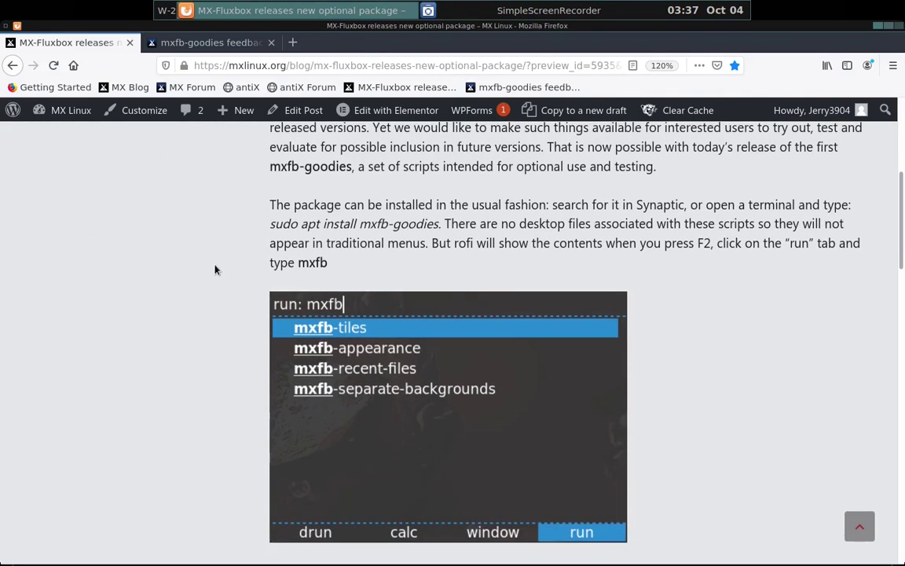
scroll(214, 269, "down", 10)
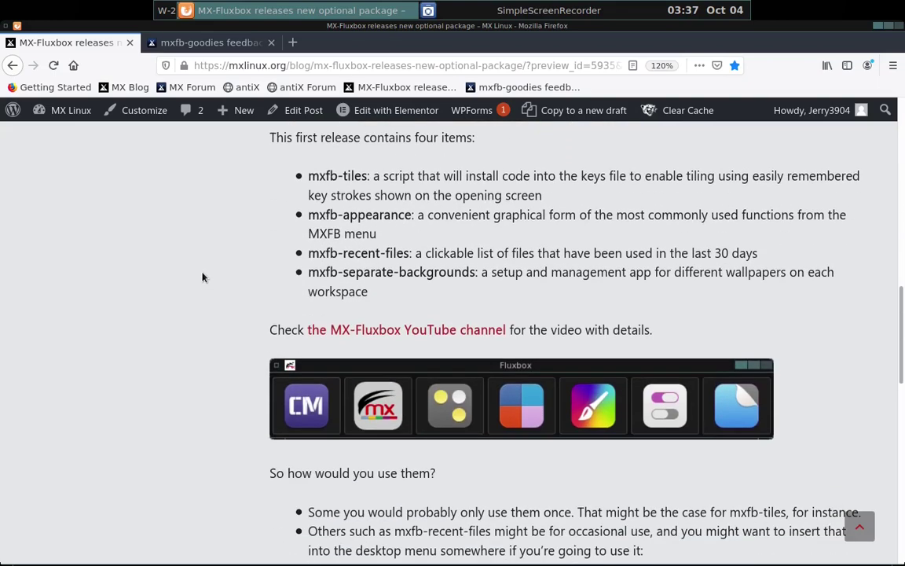
scroll(197, 298, "down", 3)
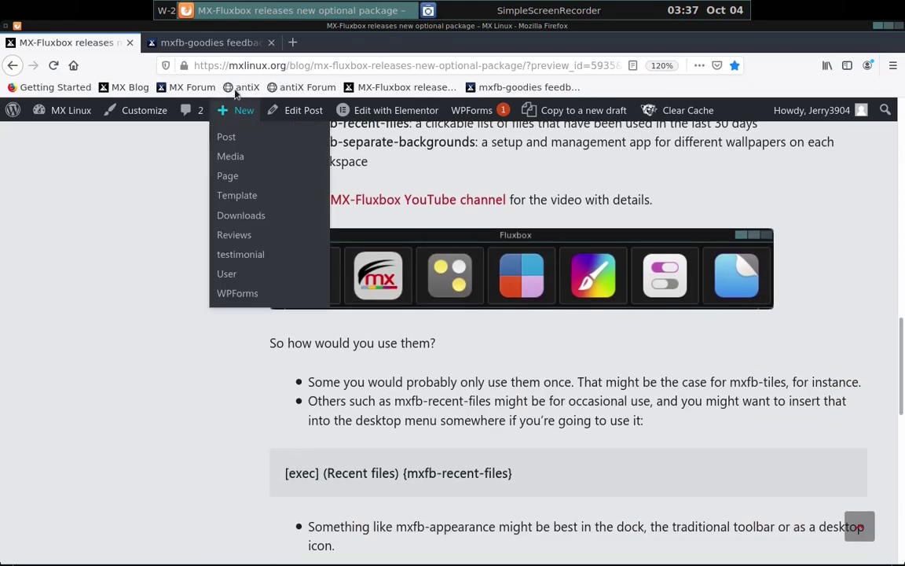
- View the mxfb-goodies feedback thread on the MX Linux Forum, and minimize the browser
left_click(188, 42)
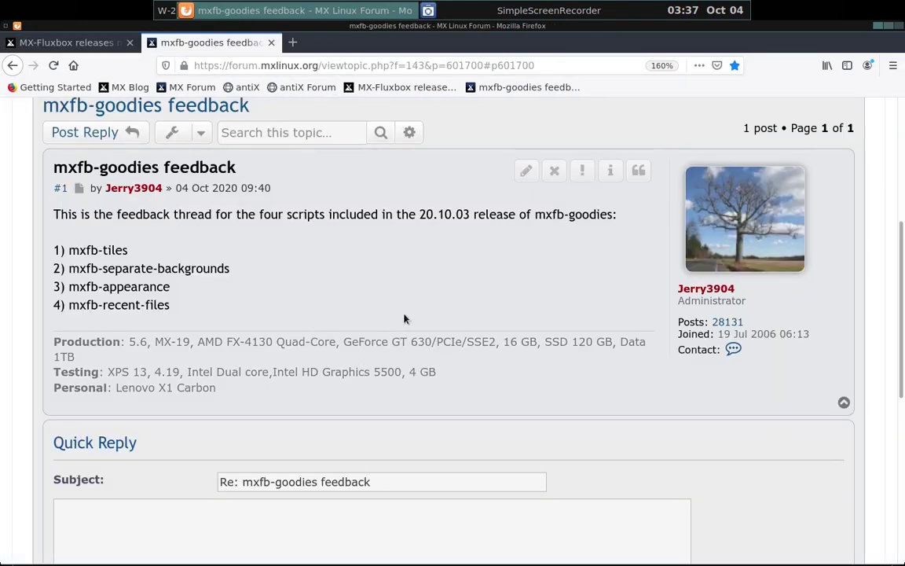
scroll(410, 332, "up", 3)
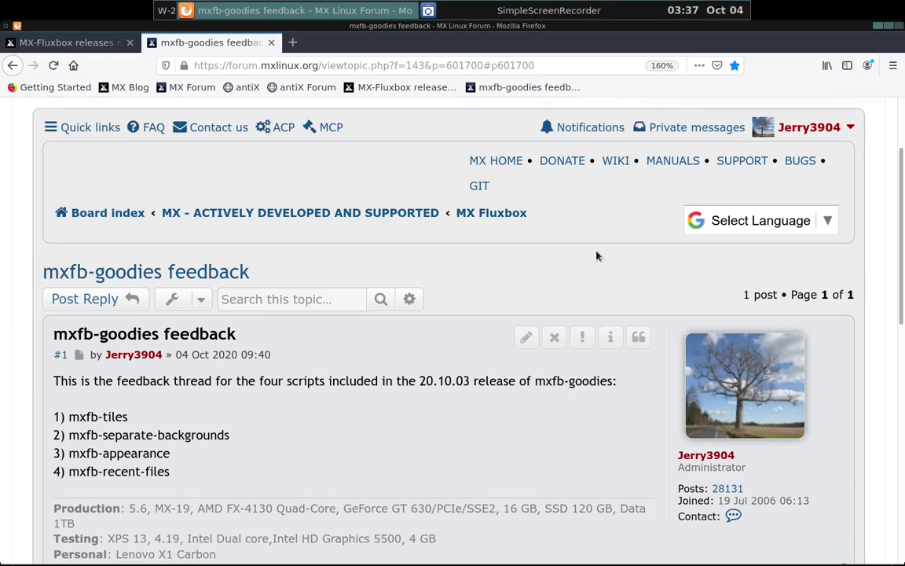
scroll(479, 350, "down", 5)
scroll(531, 318, "up", 2)
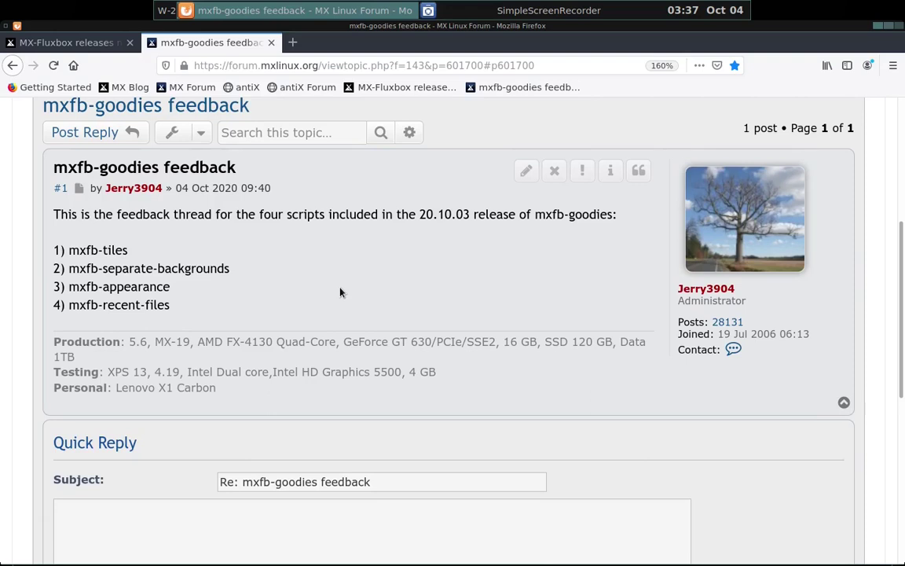
left_click(878, 26)
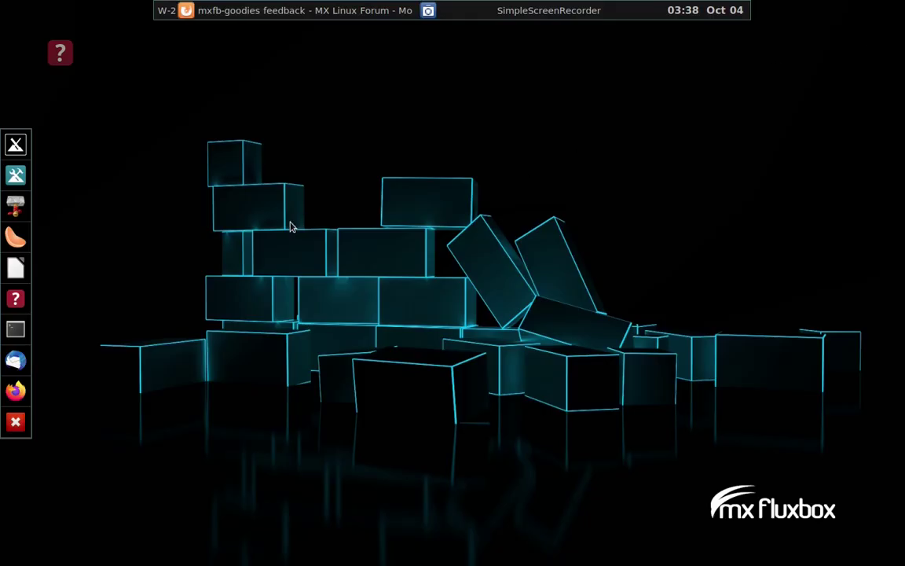